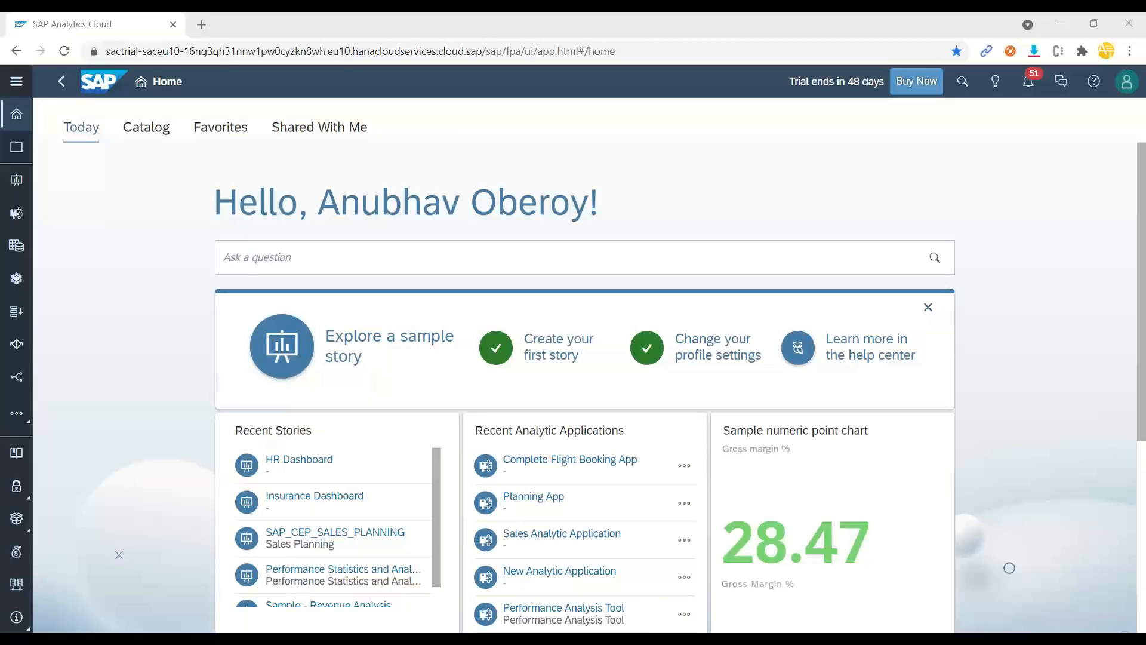
Switch to the datasets folder, open country_vaccinations.csv in Excel, and fit the date, vaccine and total_vaccinations columns to their contents.
key("alt+Tab")
double_click(629, 214)
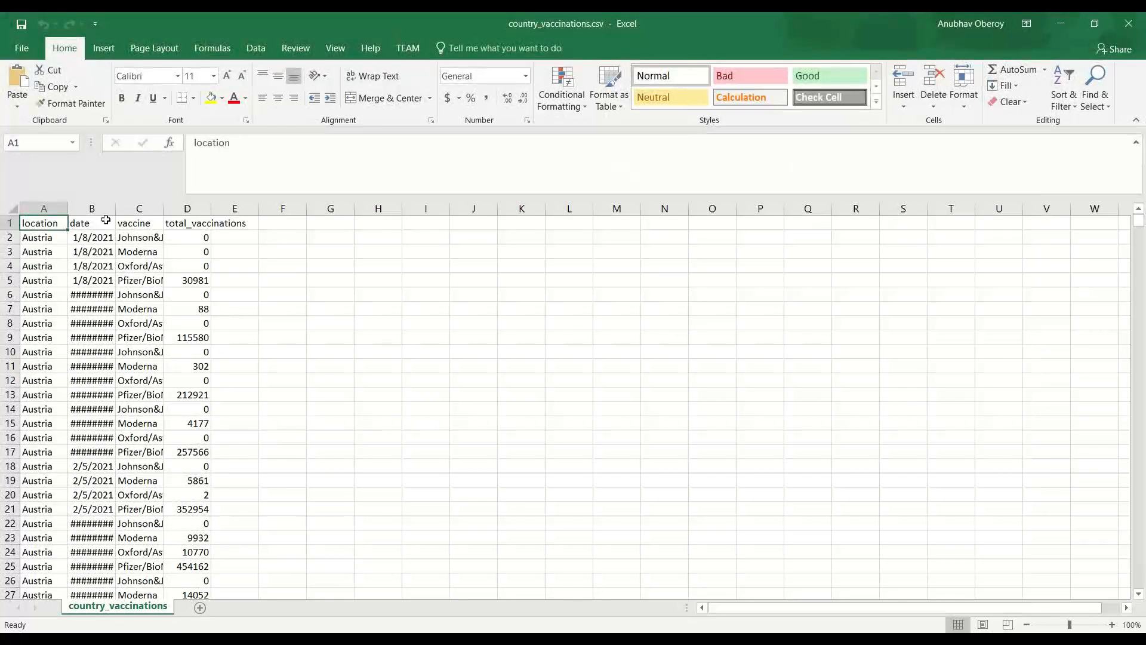
double_click(118, 209)
double_click(172, 209)
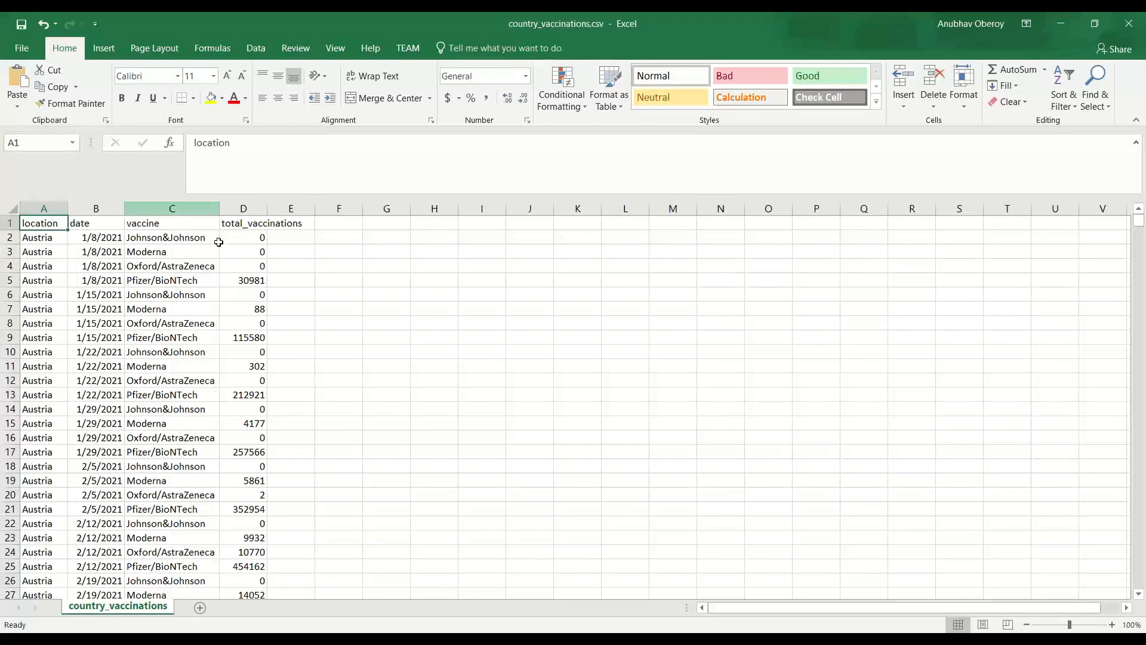
left_click(274, 291)
double_click(267, 209)
Examine the location, date, vaccine and total_vaccinations data and its row count in the sheet, closing the workbook without saving.
left_click_drag(280, 234, 264, 485)
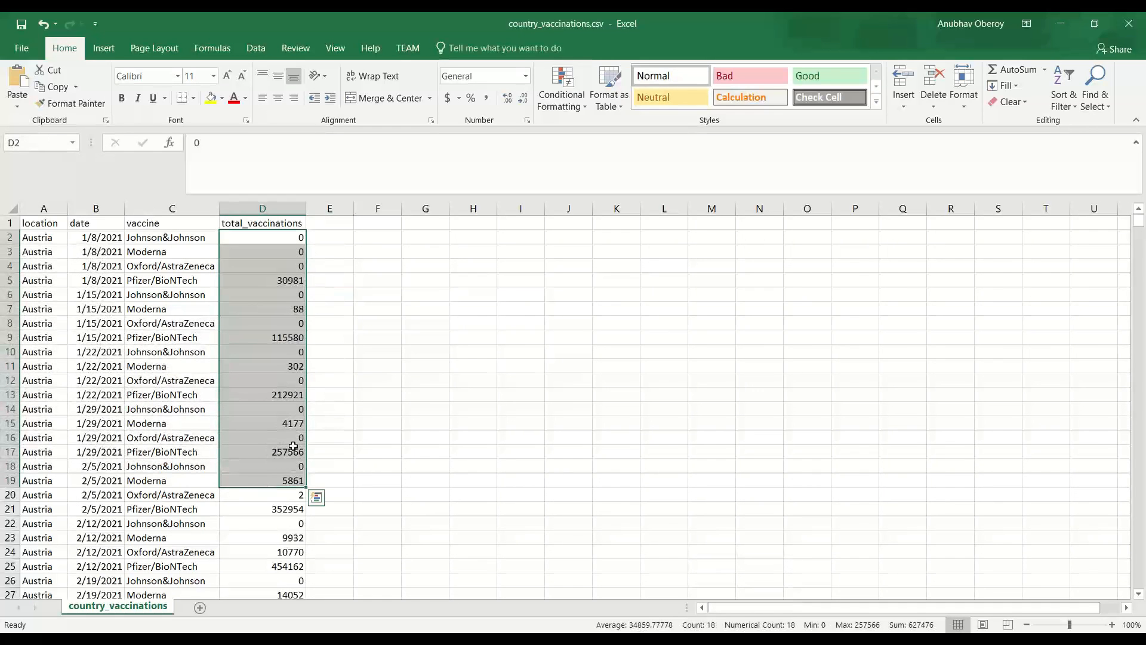
left_click(294, 449)
left_click_drag(46, 238, 167, 452)
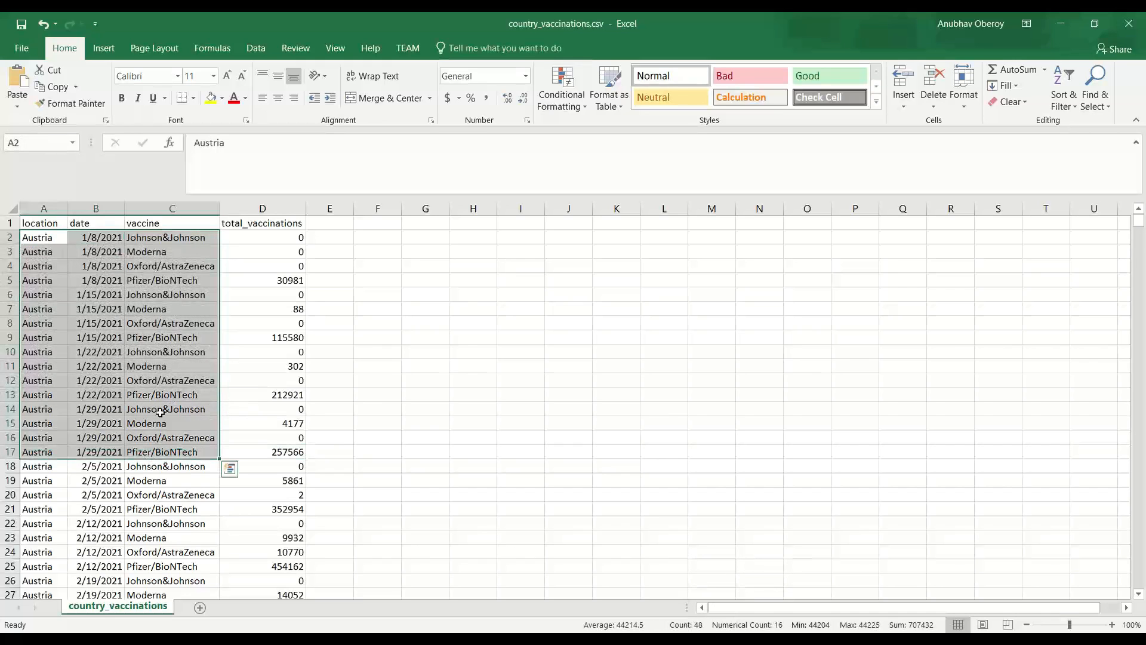
left_click(53, 238)
left_click(101, 240)
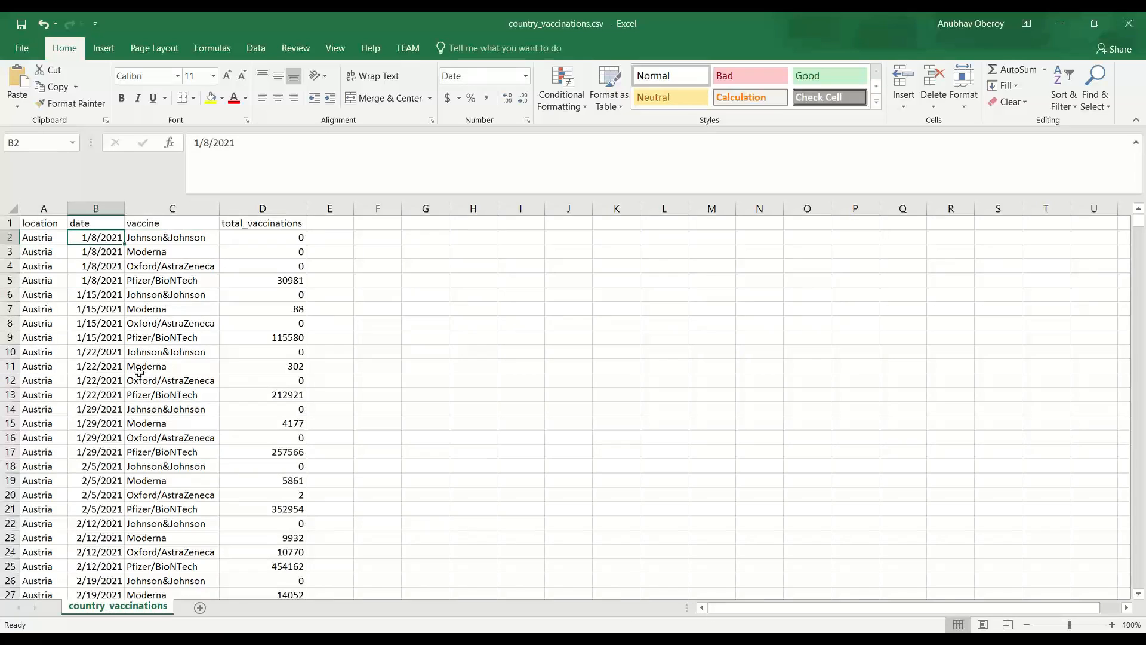
left_click(171, 240)
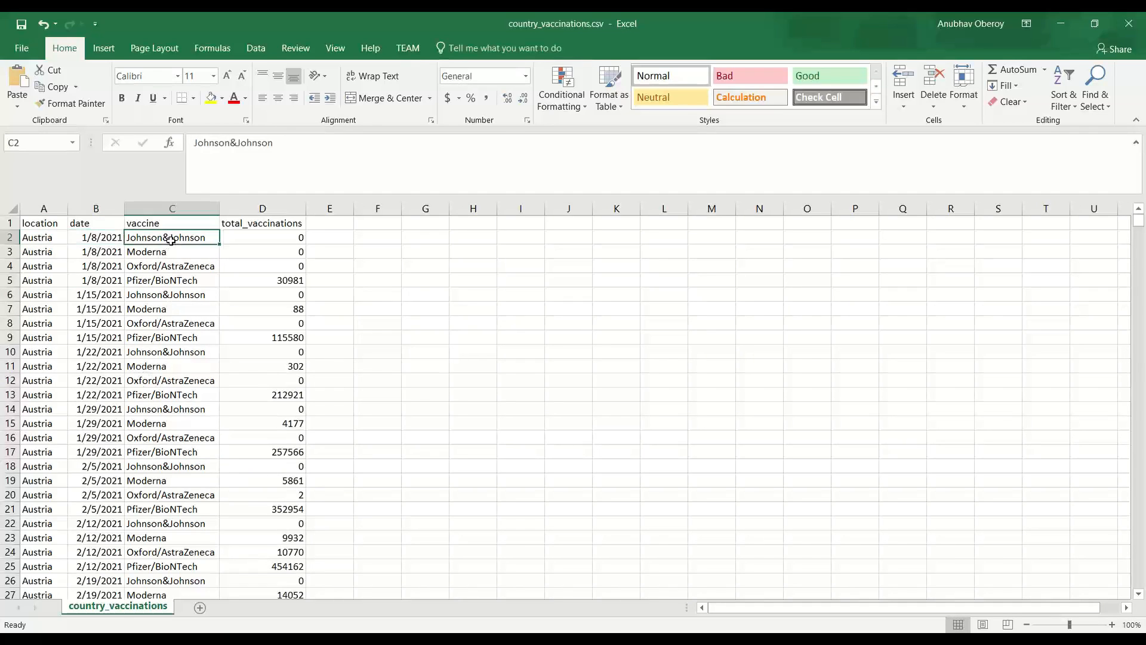
left_click(181, 296)
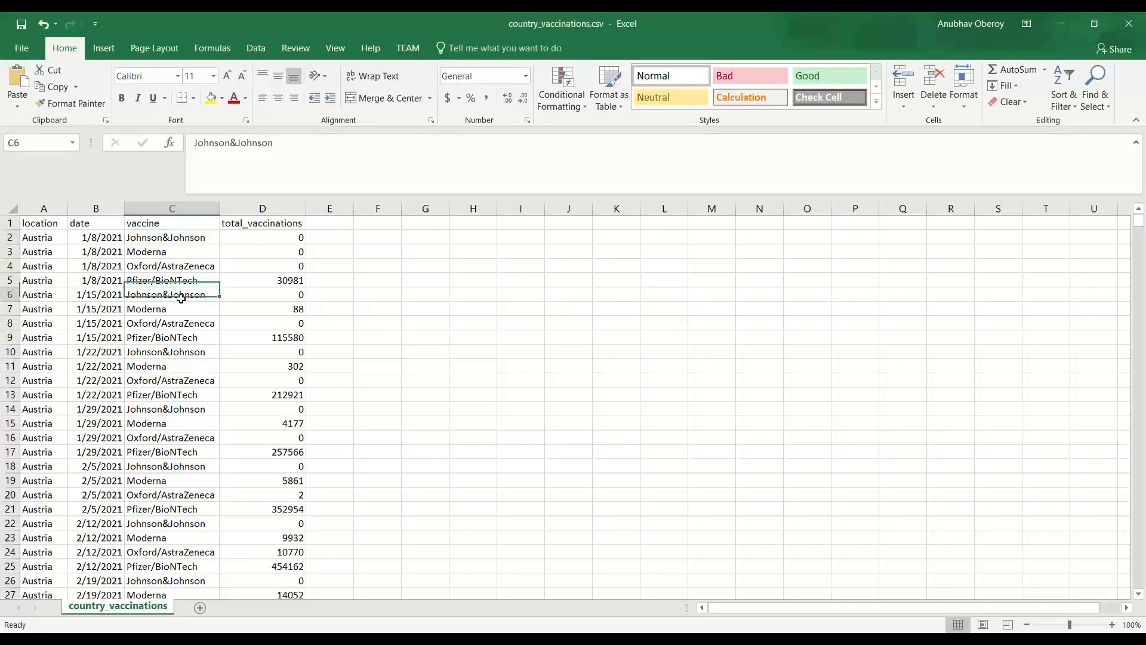
scroll(185, 321, "down", 7)
scroll(186, 323, "down", 18)
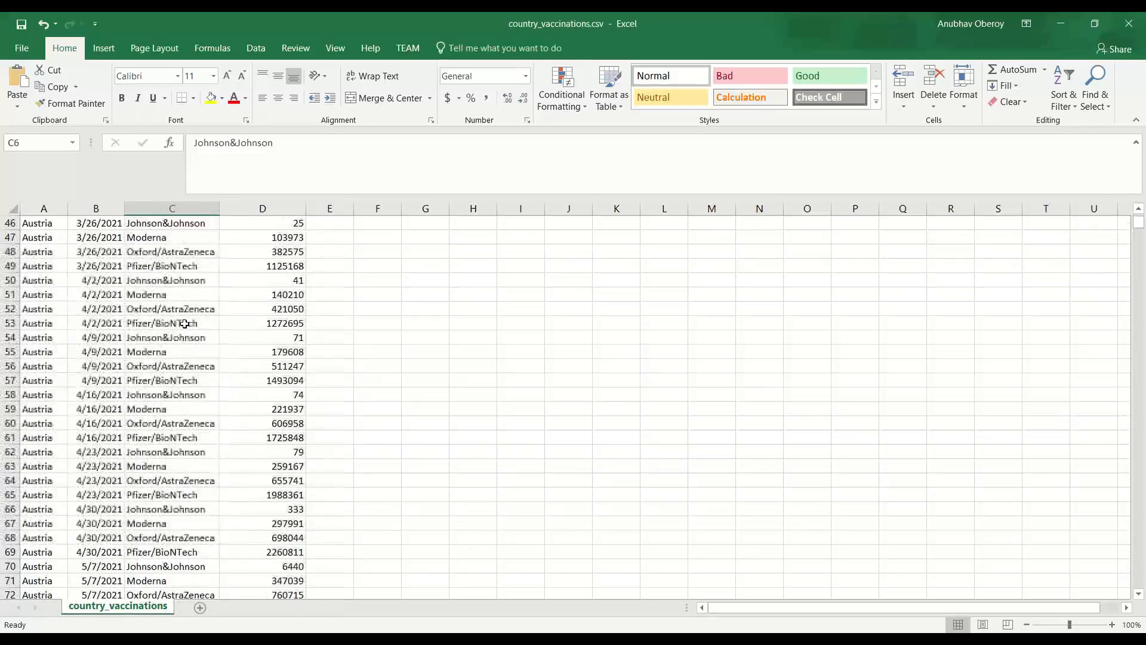
scroll(185, 323, "down", 20)
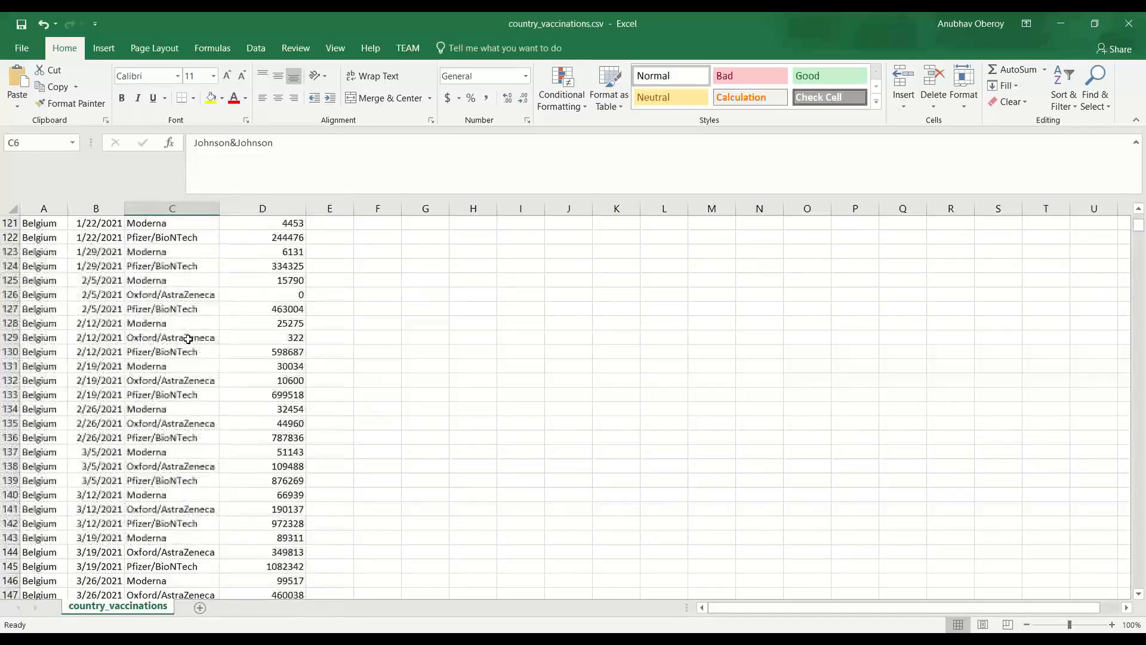
scroll(185, 322, "down", 19)
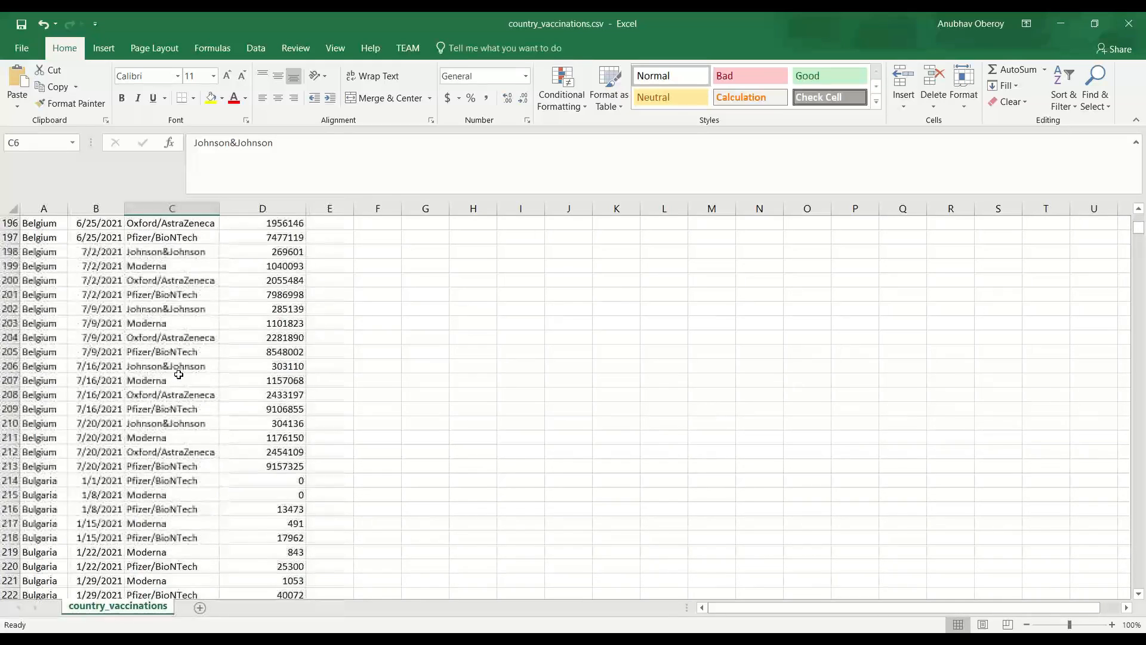
left_click(177, 209)
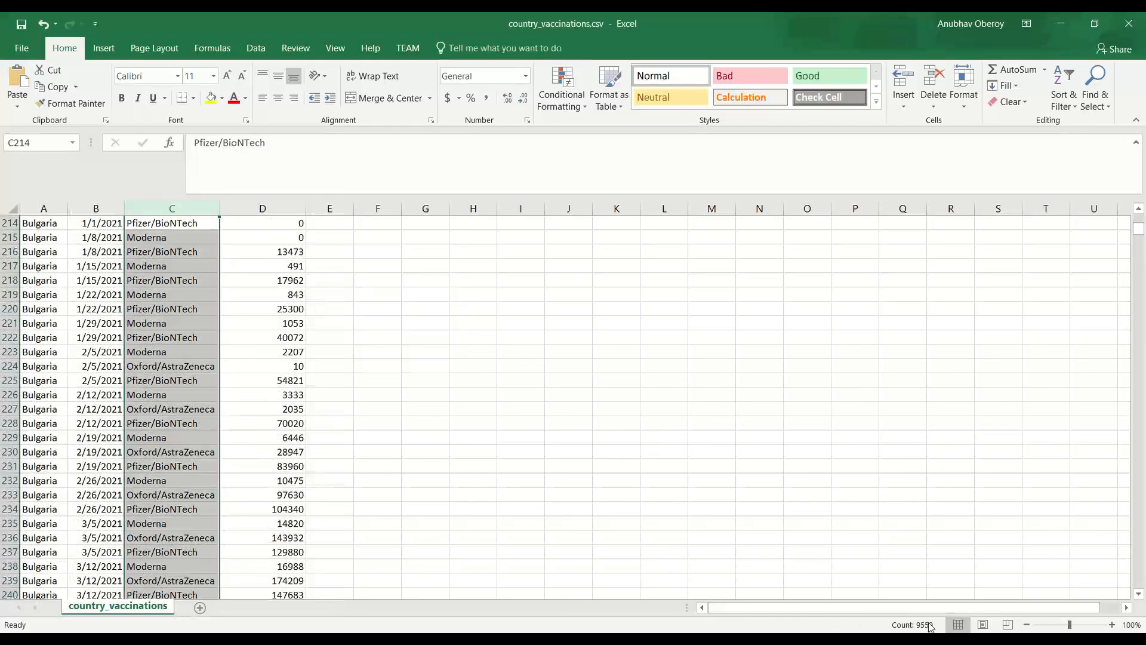
left_click(199, 323)
scroll(191, 340, "up", 17)
scroll(190, 358, "up", 20)
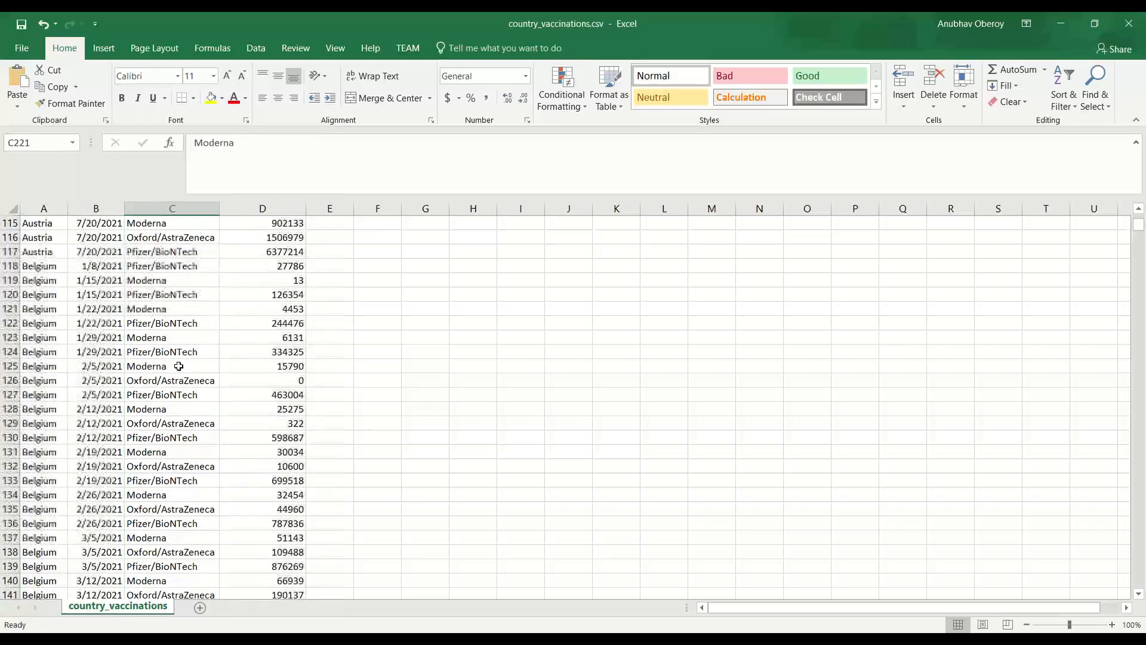
scroll(185, 373, "up", 14)
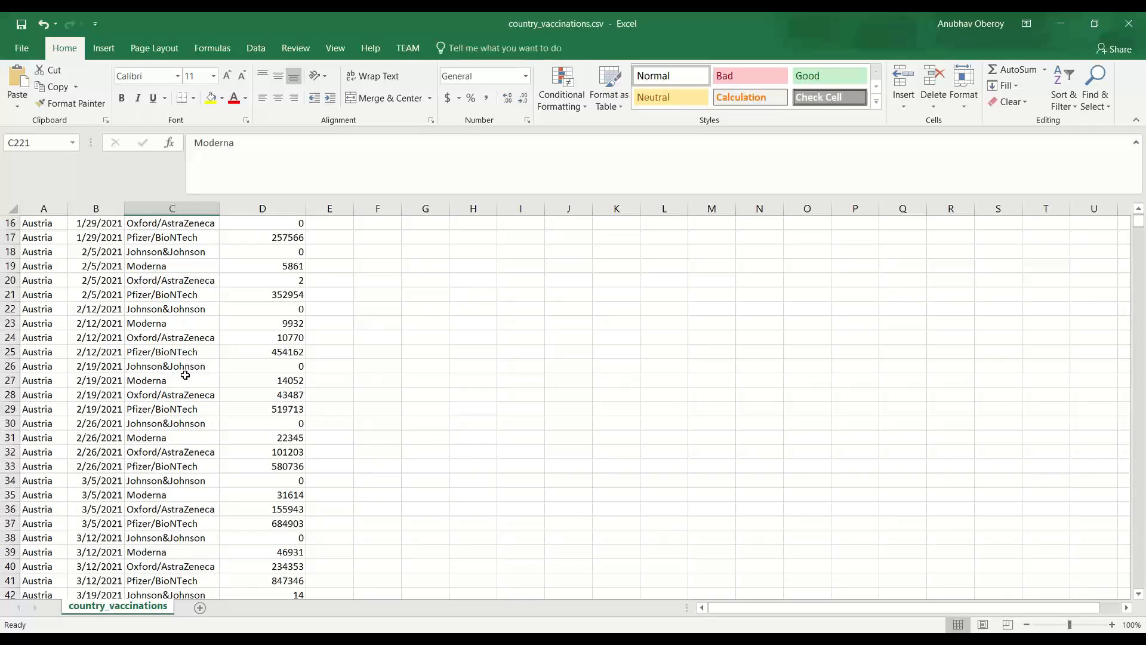
left_click(597, 435)
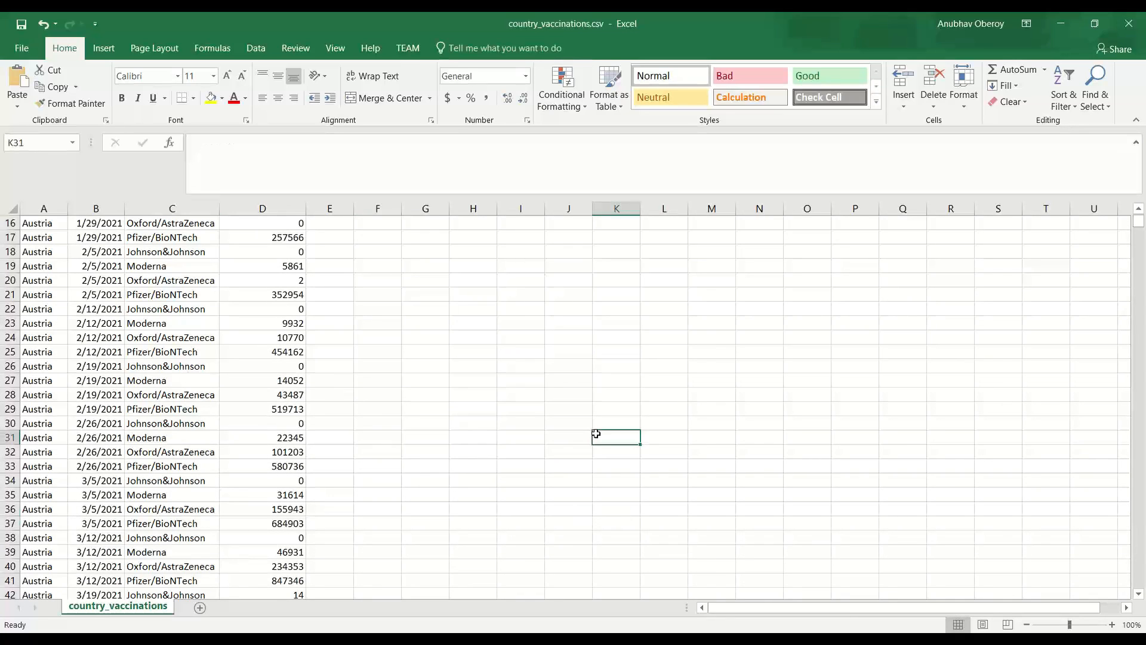
key("ctrl+w")
left_click(570, 347)
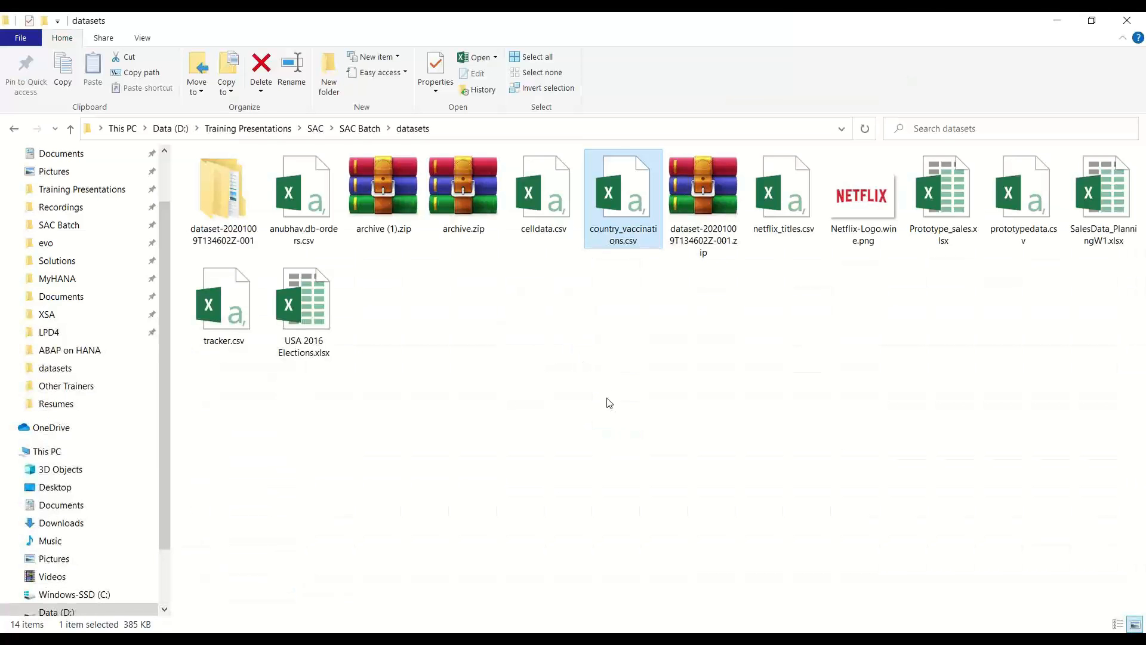
Import country_vaccinations.csv into SAP Analytics Cloud as story data, dismissing the sampling notice and hiding the dataset details.
left_click_drag(631, 210, 714, 394)
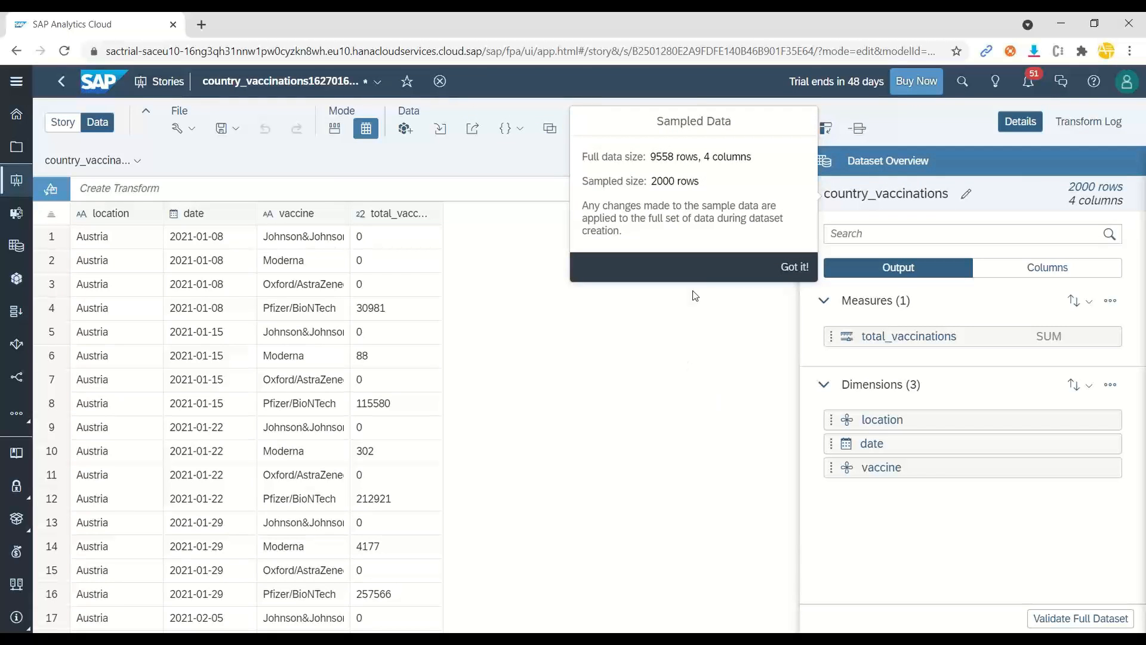
left_click(794, 266)
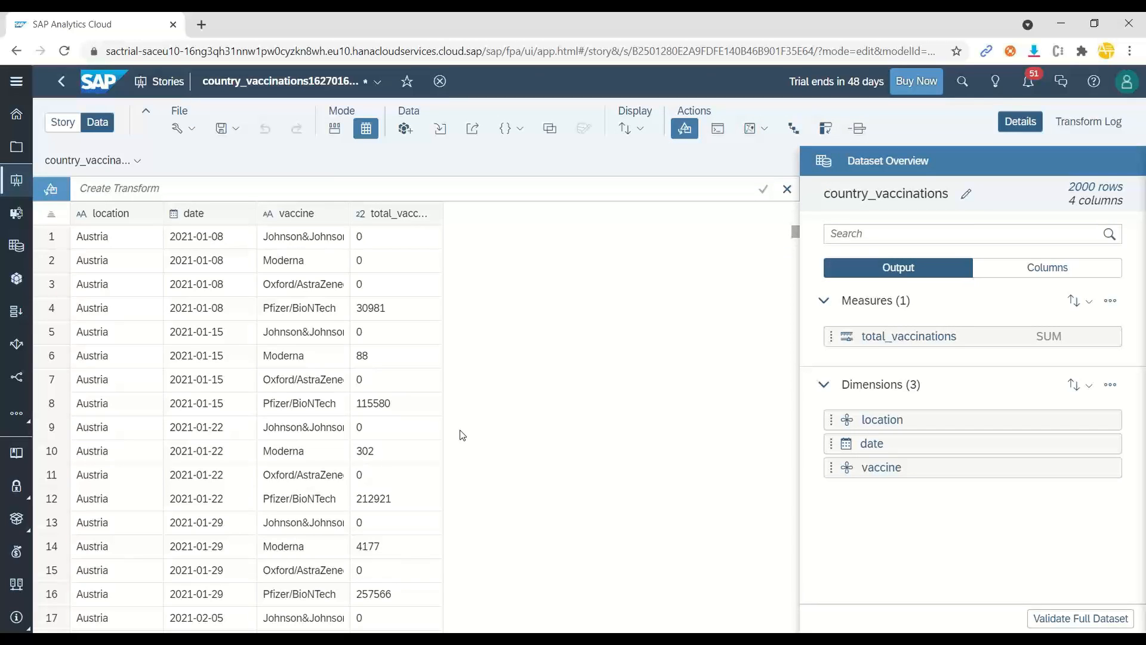
left_click(1020, 121)
On the story page, narrow the first lane to about a sixth of the page width and rename the page Dashboard.
left_click(62, 122)
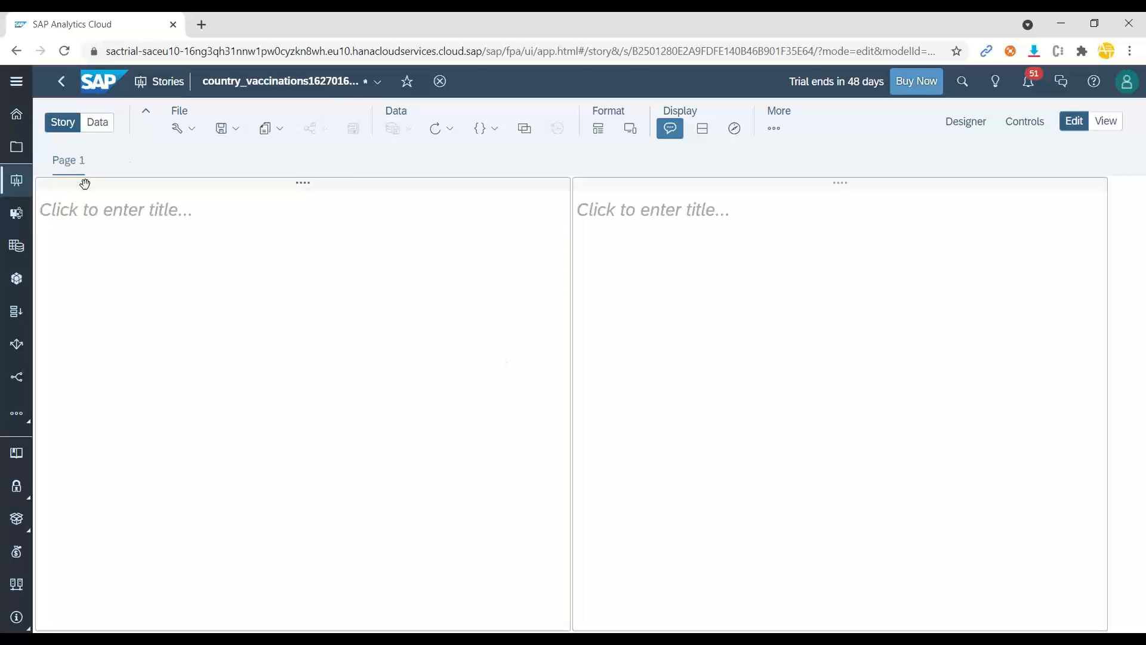
left_click_drag(571, 282, 214, 263)
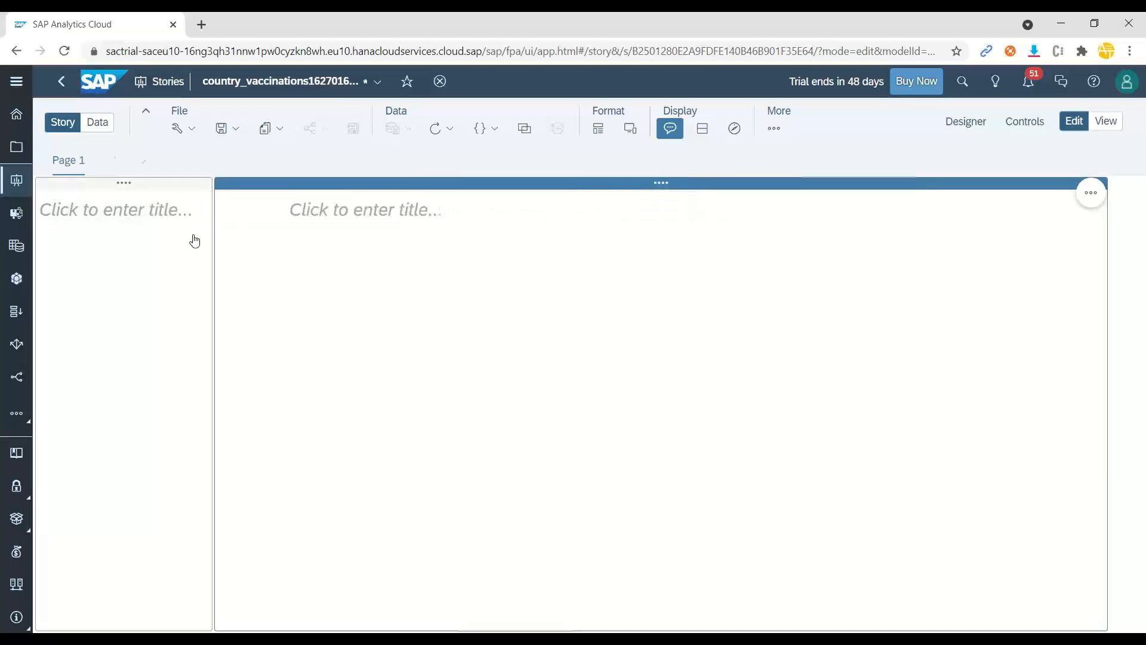
left_click(93, 164)
left_click(92, 259)
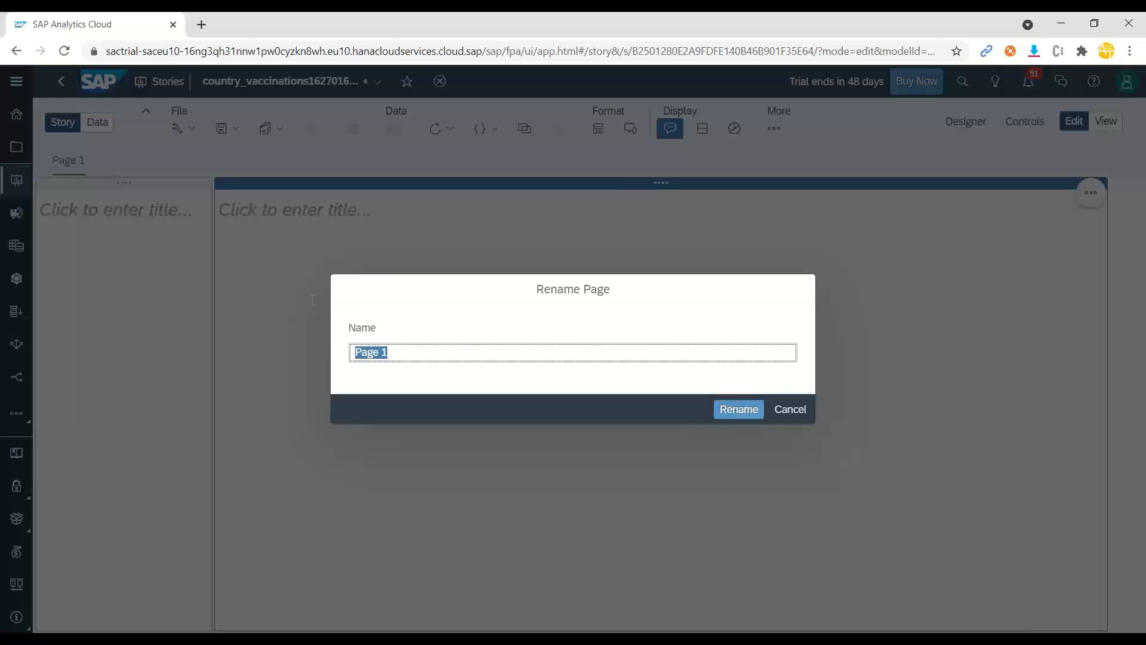
type("Das")
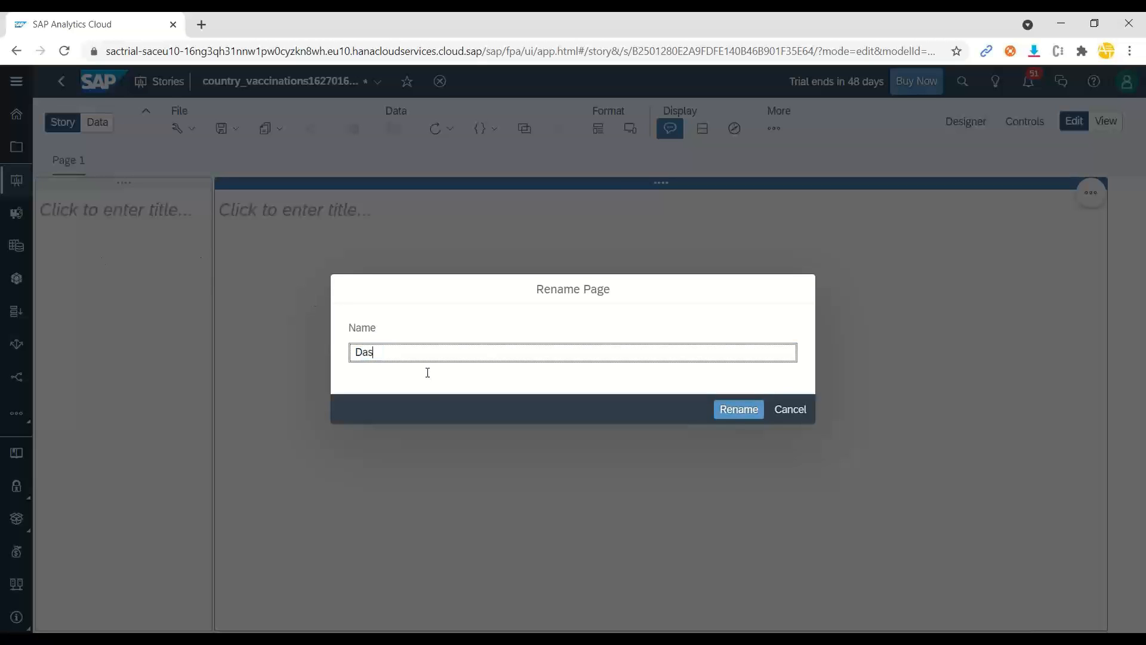
type("hboard")
key("Return")
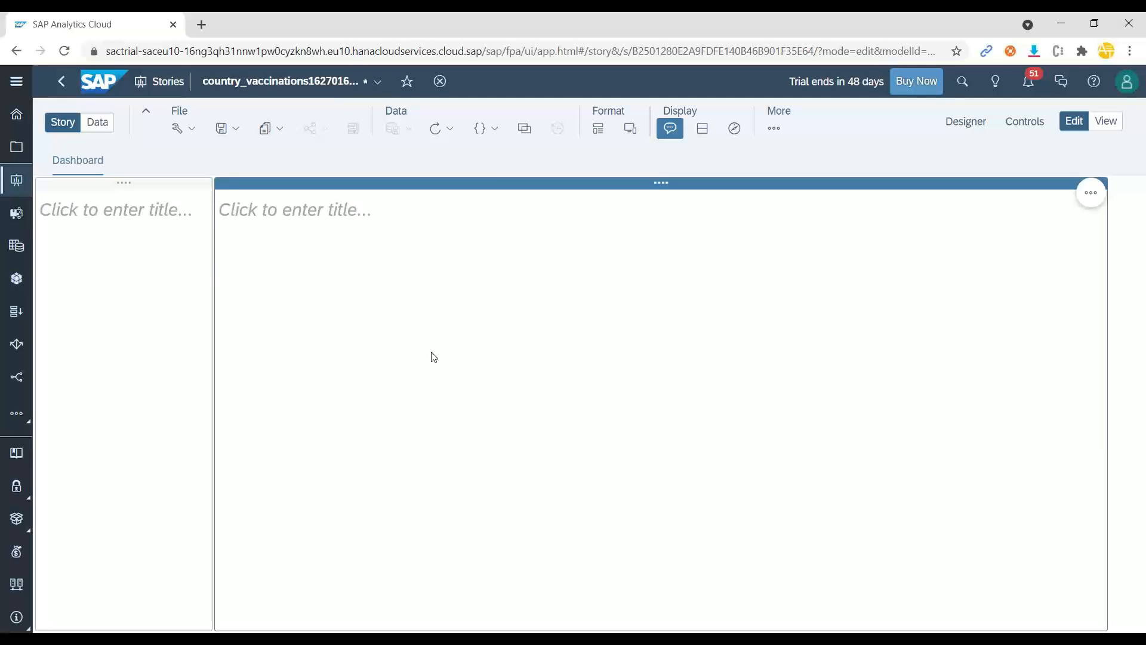
Remove the title placeholders from both lanes of the Dashboard page.
left_click(229, 208)
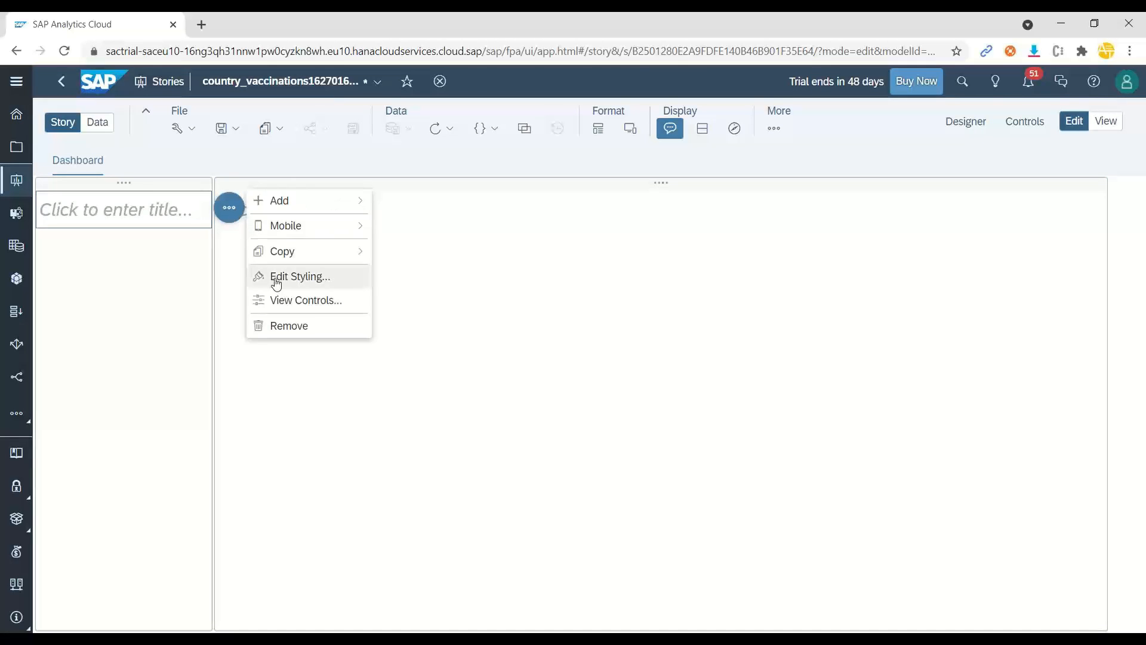
left_click(289, 326)
left_click(1090, 207)
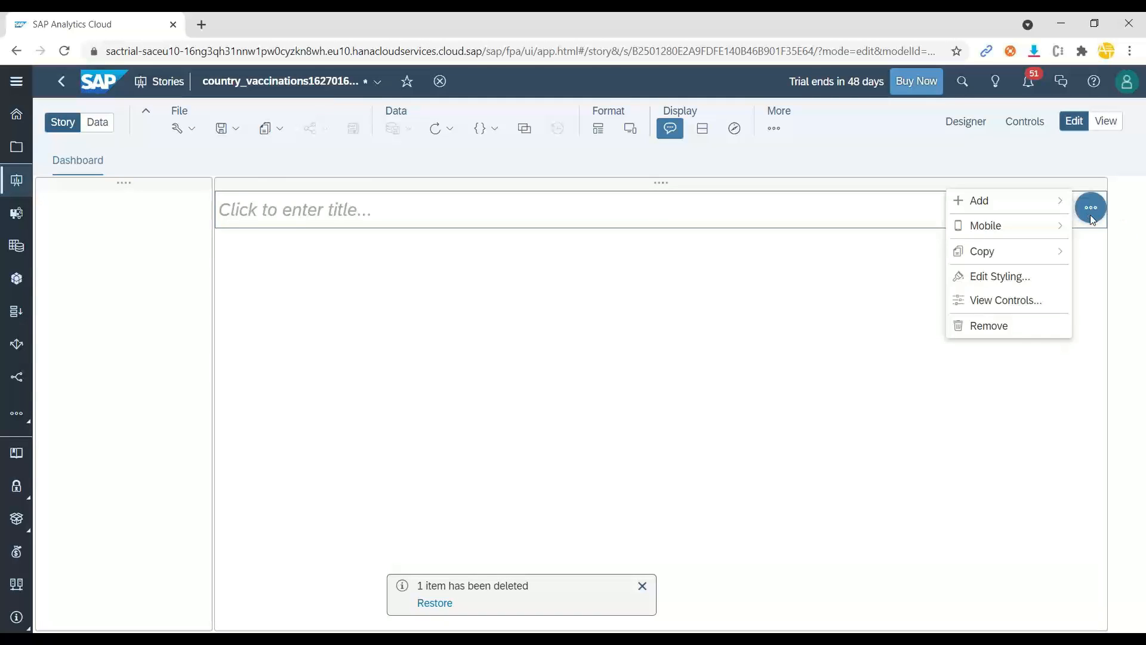
left_click(1025, 325)
Widen the narrow lane slightly to about a fifth of the page width.
left_click(139, 281)
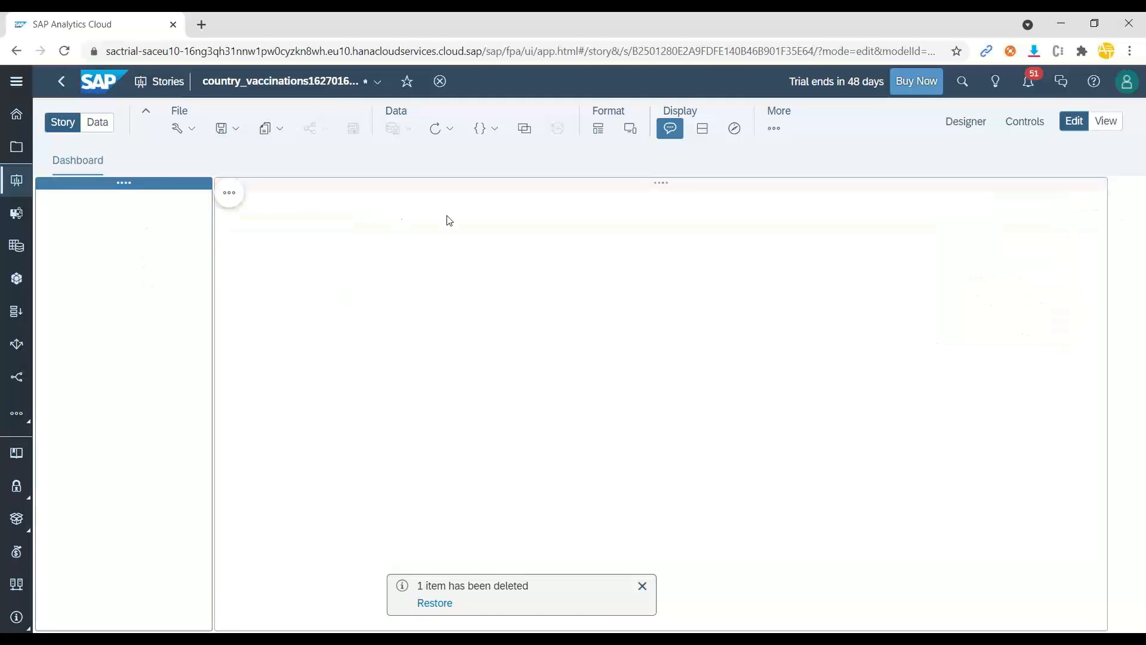
left_click(384, 198)
left_click(173, 250)
left_click_drag(211, 260, 247, 254)
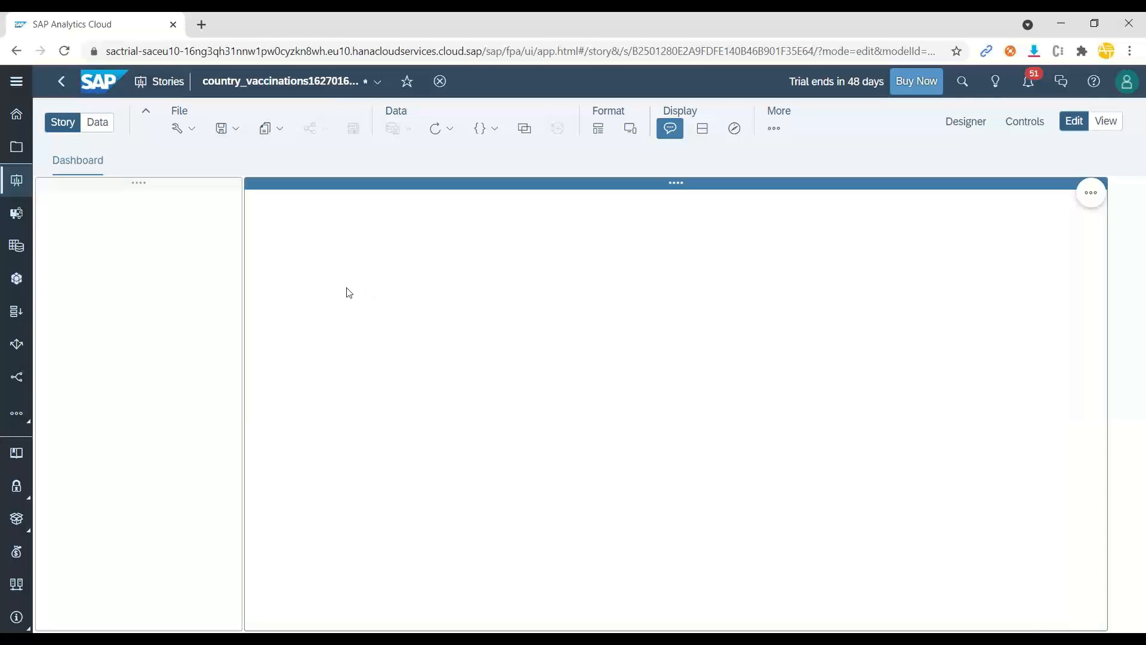
left_click(134, 290)
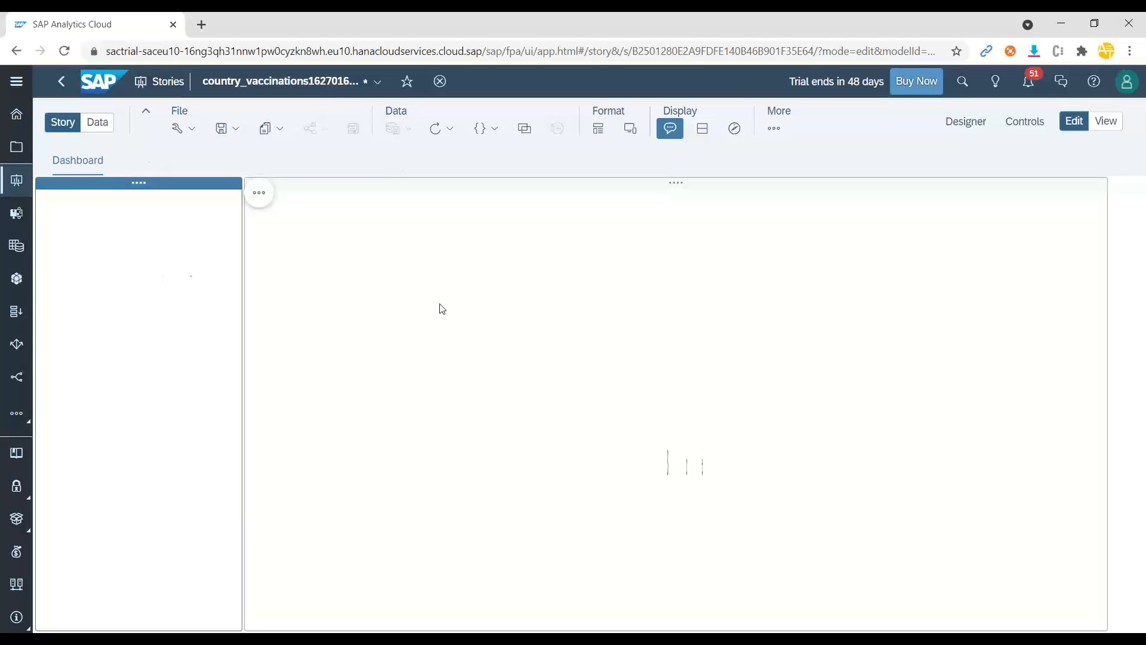
Insert a chart in the wider lane and set its type to the Numeric Point indicator.
left_click(597, 308)
left_click(774, 128)
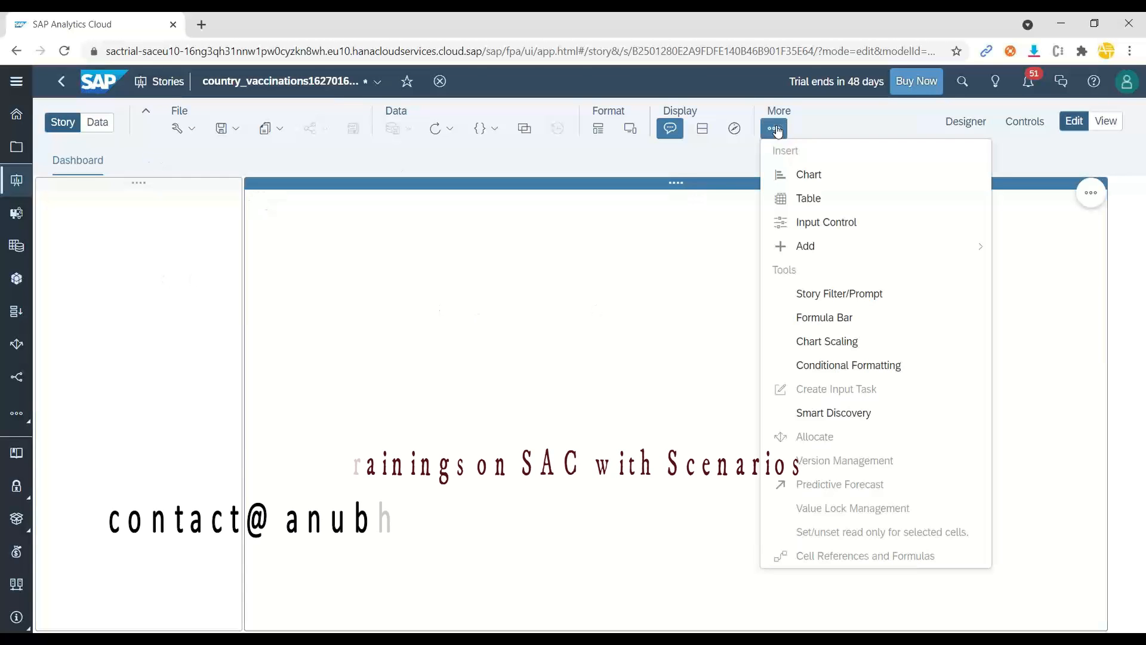
left_click(804, 179)
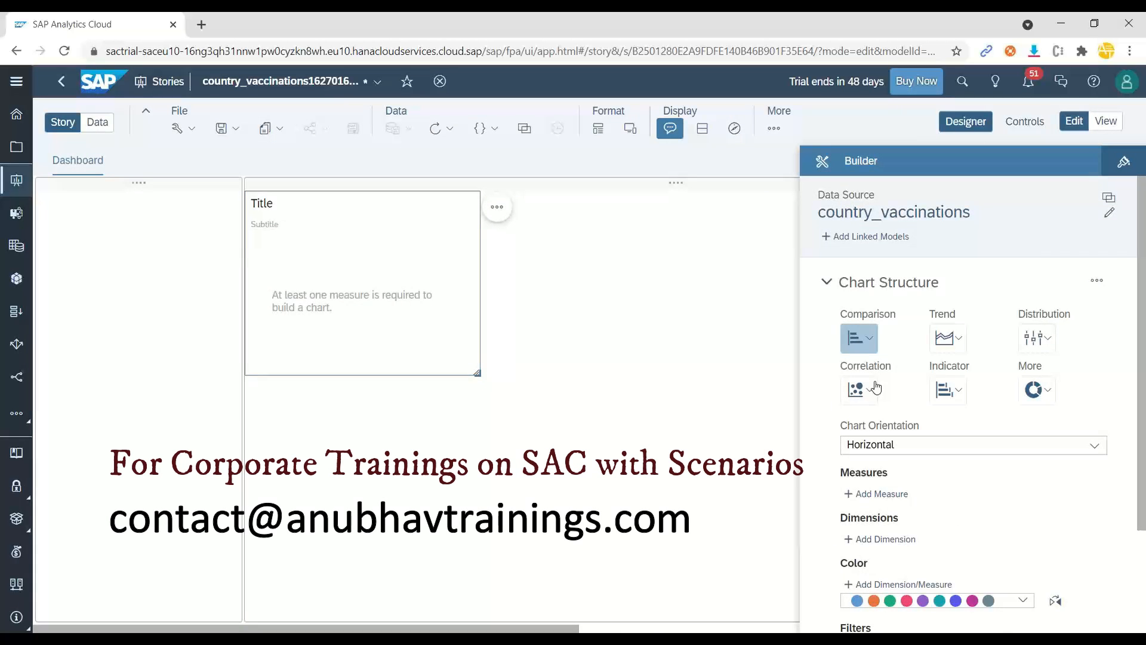
left_click(949, 391)
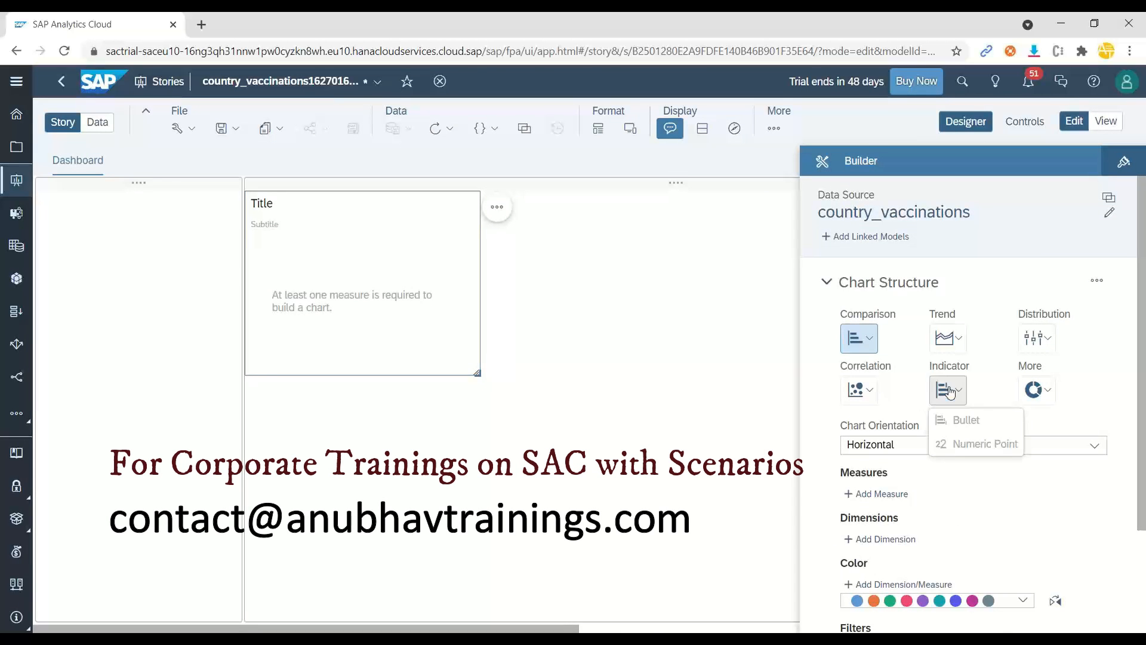
left_click(961, 444)
Add total_vaccinations as the primary value measure of the numeric point chart.
left_click(880, 482)
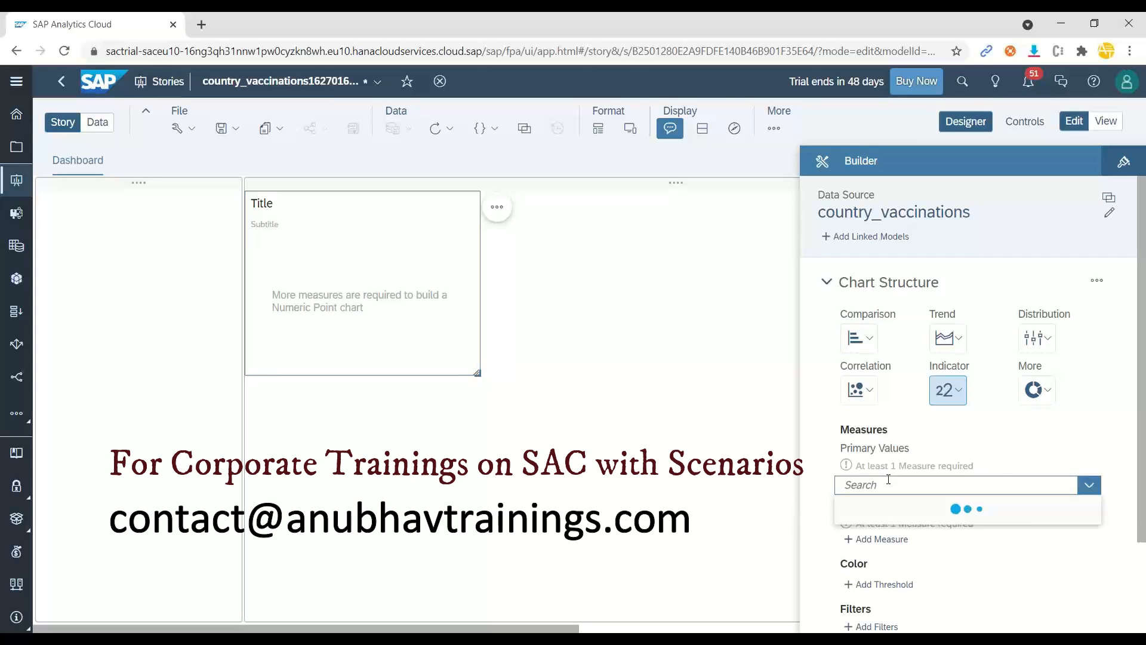
left_click(883, 570)
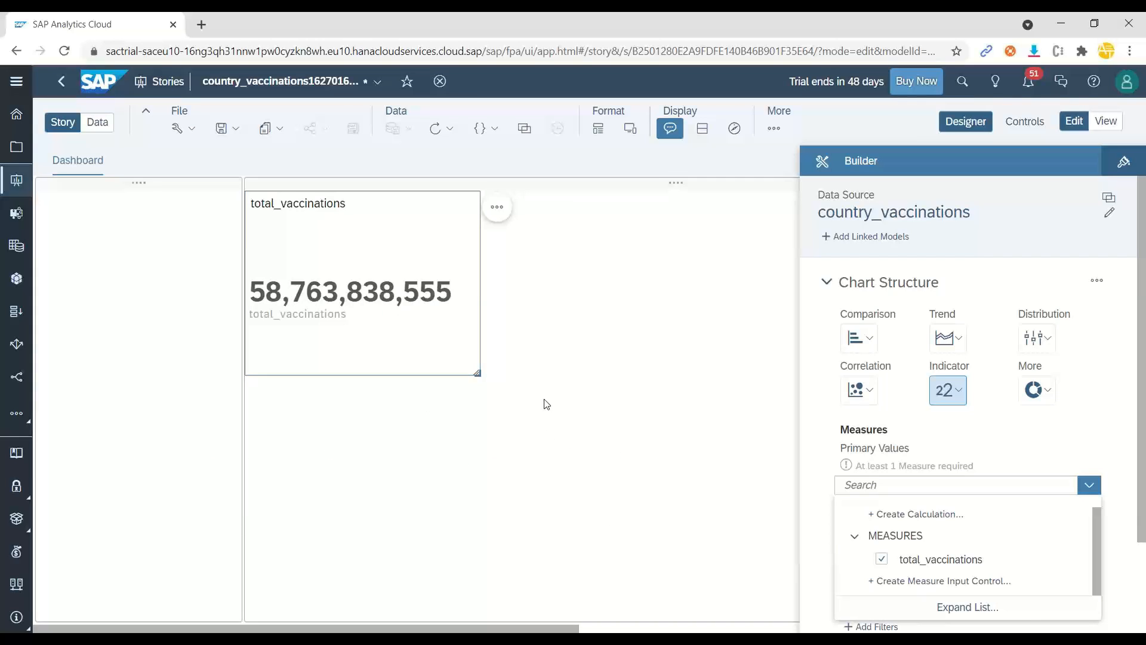
left_click(603, 412)
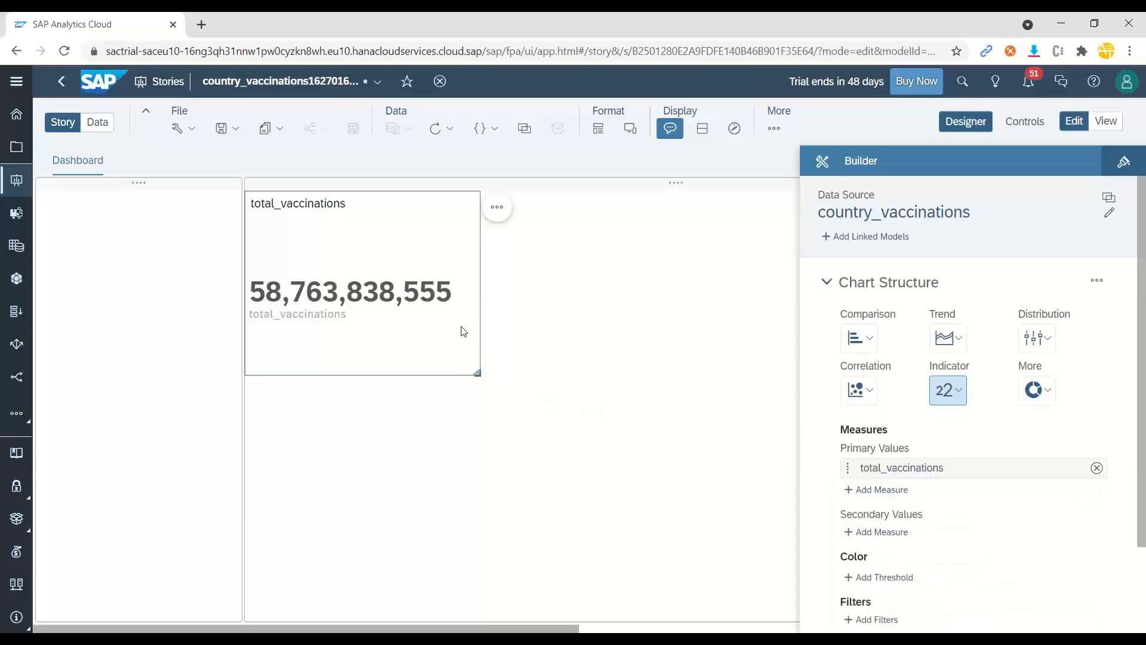
Format the total_vaccinations numeric point's numbers with the scale Billion and the scale format k, m, bn.
left_click(1123, 162)
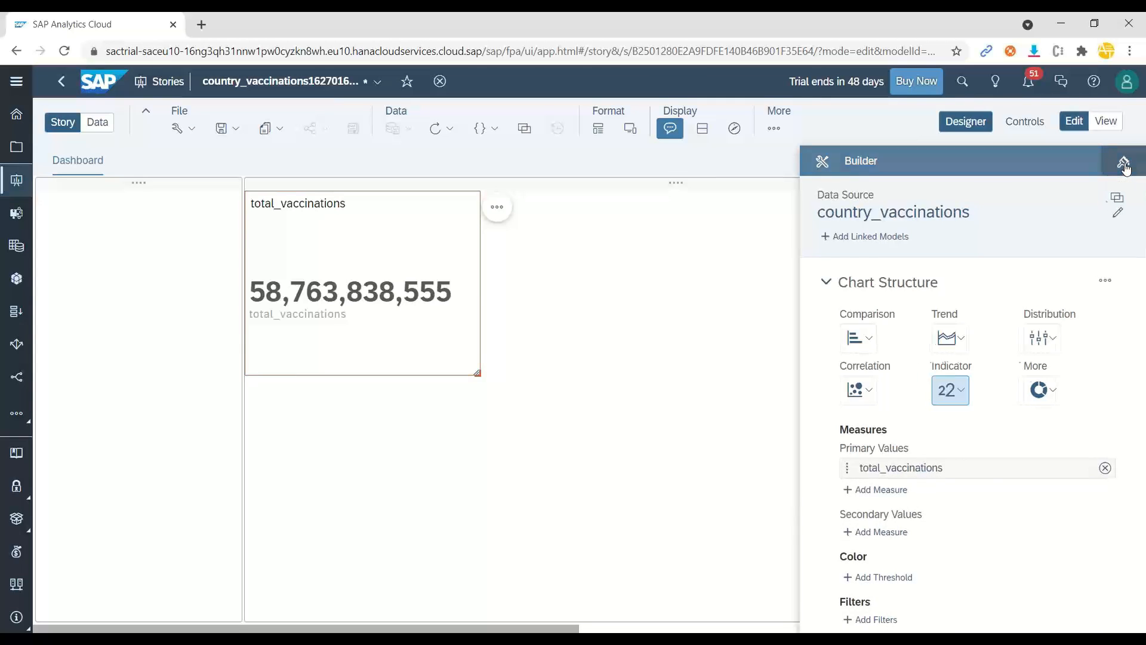
scroll(970, 388, "down", 4)
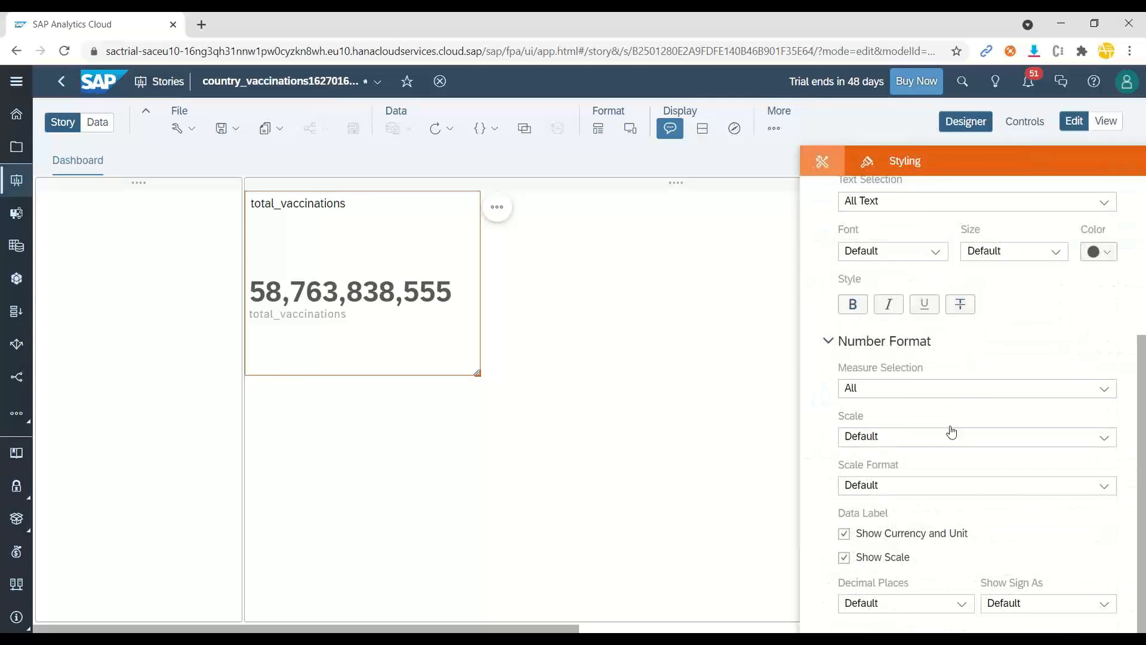
left_click(1103, 485)
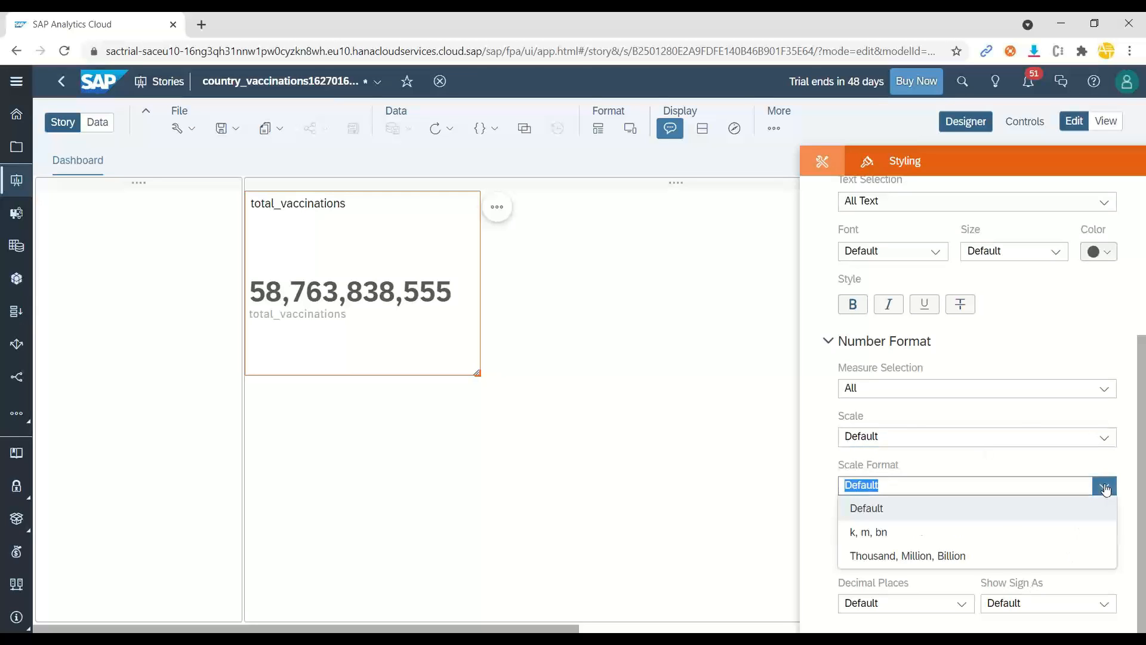
left_click(966, 556)
left_click(1104, 485)
left_click(1018, 529)
left_click(1092, 444)
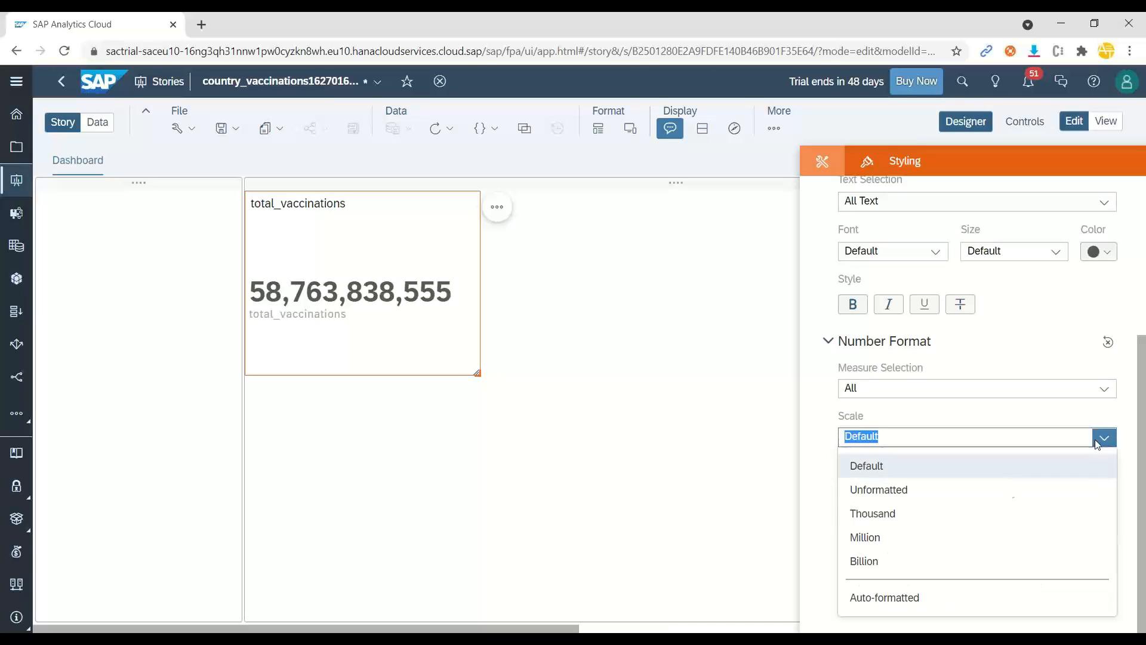
left_click(938, 538)
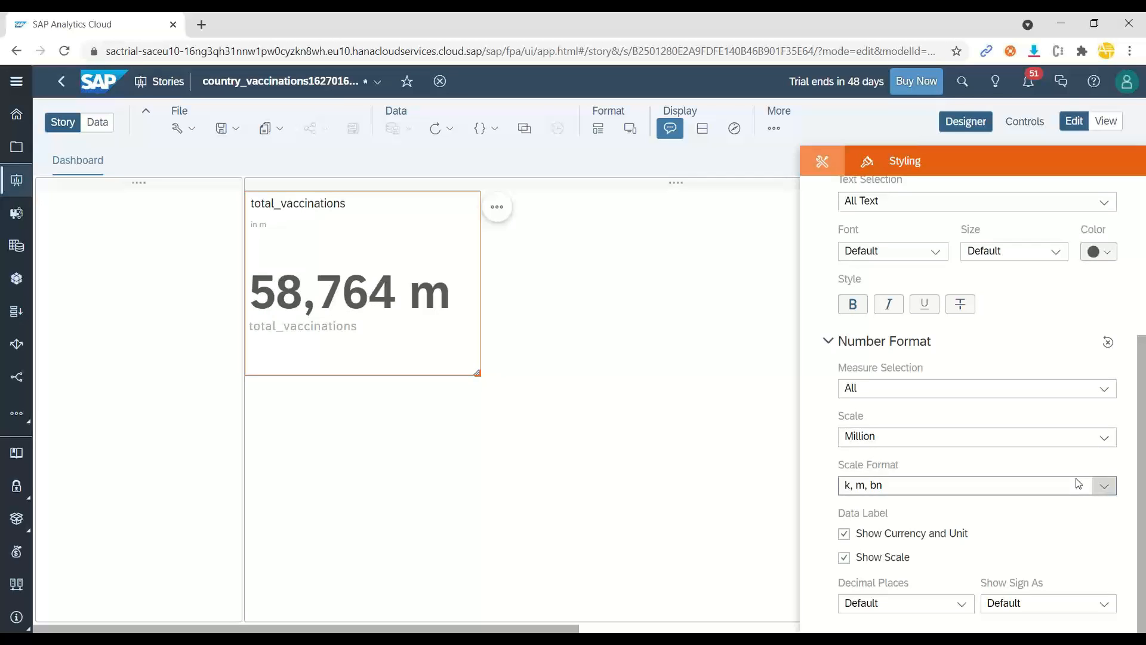
left_click(1103, 437)
left_click(911, 564)
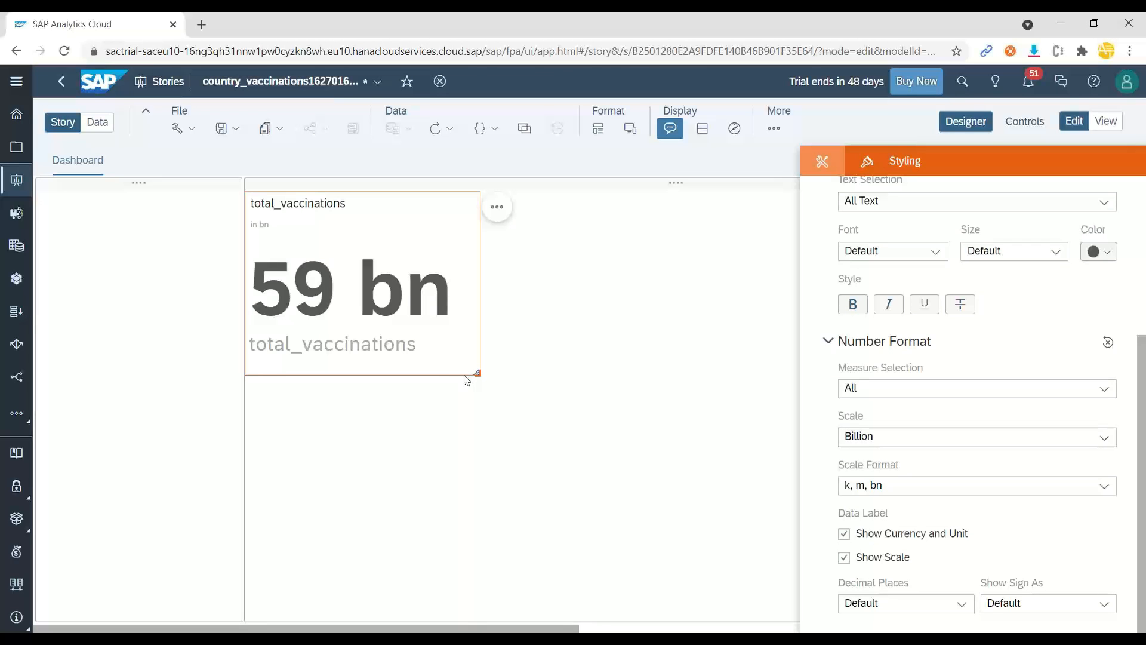
Move the total_vaccinations numeric point to the top of the narrow lane, fitted to that lane's width.
left_click_drag(463, 370, 245, 370)
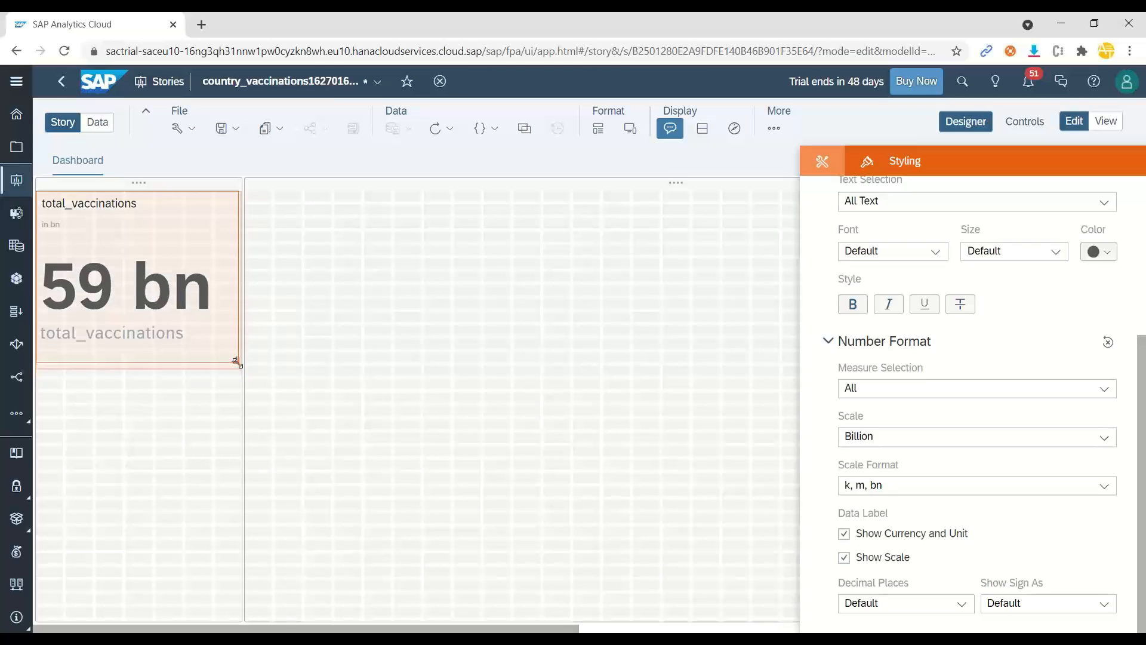
left_click(422, 435)
left_click(203, 386)
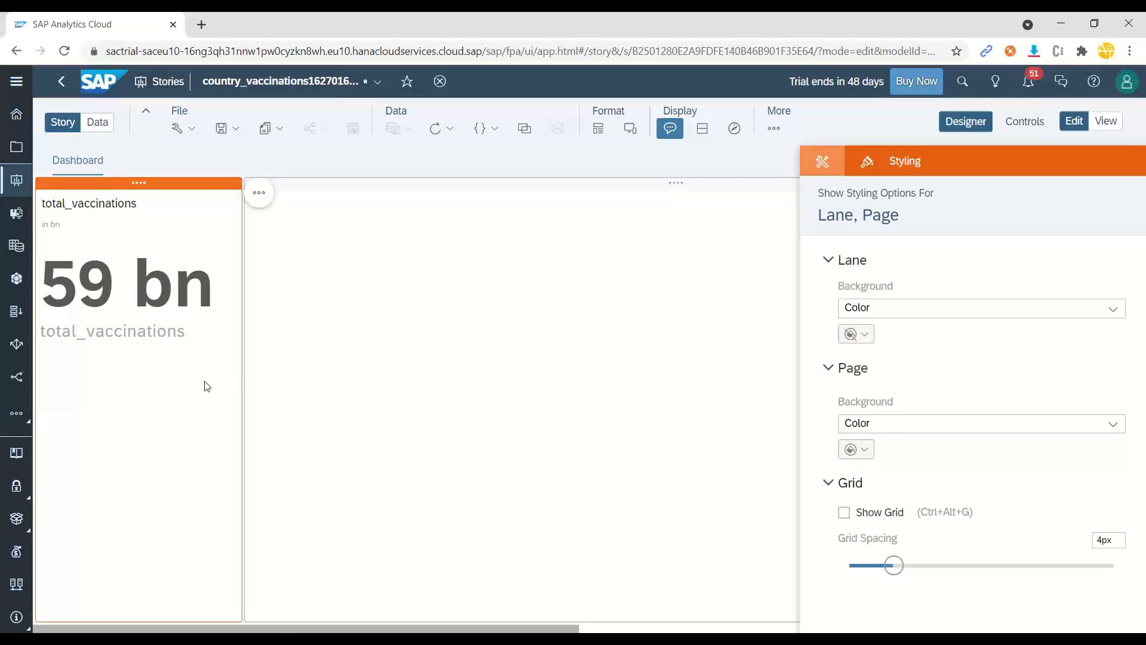
left_click(389, 376)
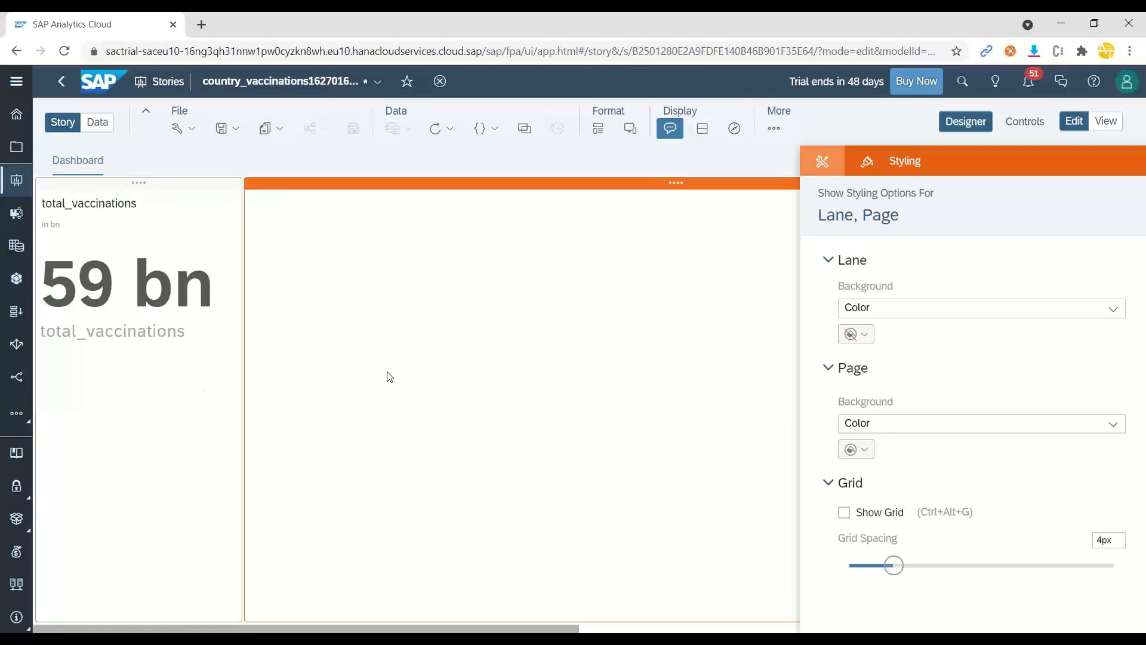
Insert a new chart in the narrow lane below the total_vaccinations numeric point.
left_click(200, 389)
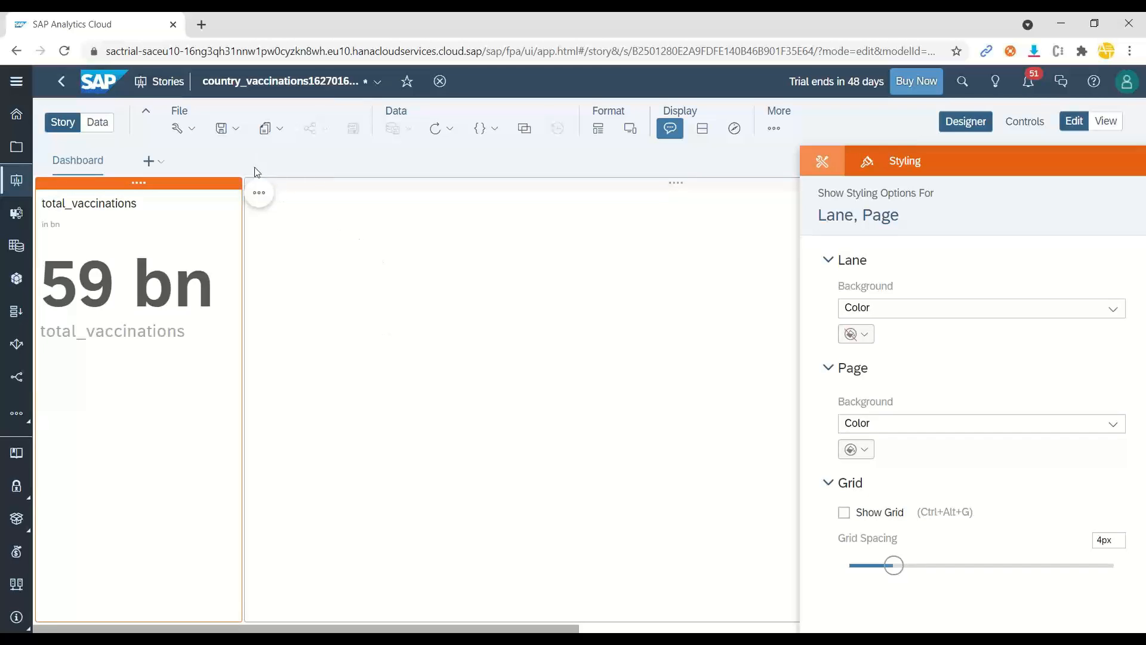
left_click(782, 134)
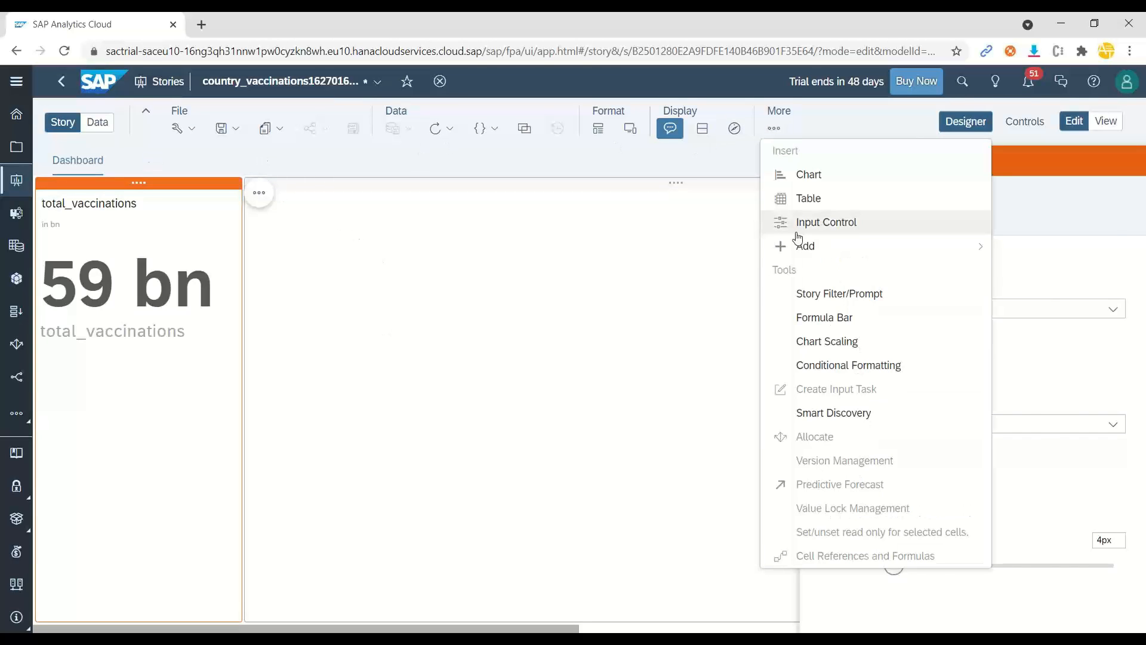
left_click(822, 181)
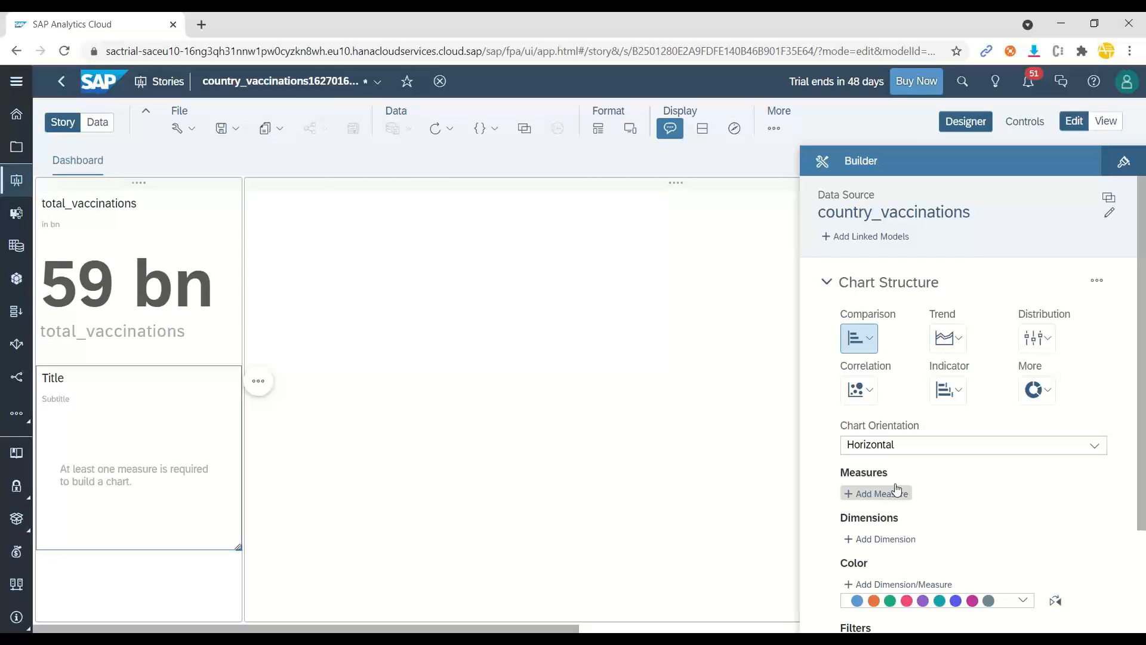
Start a new Aggregation calculation for the chart's measure with the operation COUNT DIMENSIONS.
left_click(879, 494)
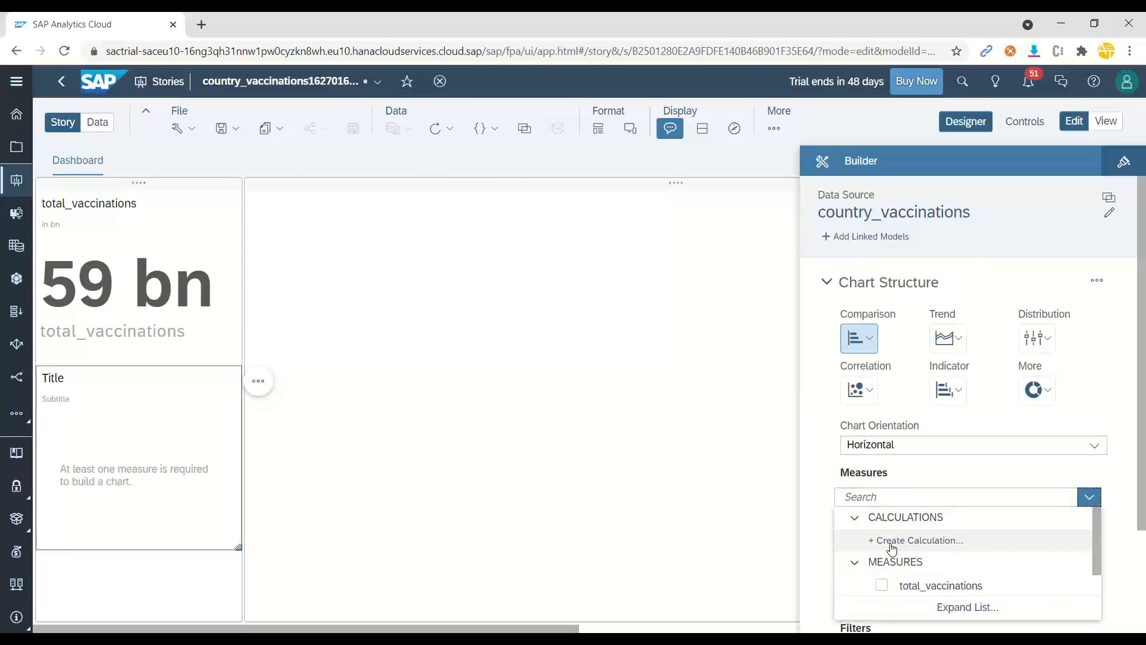
left_click(905, 545)
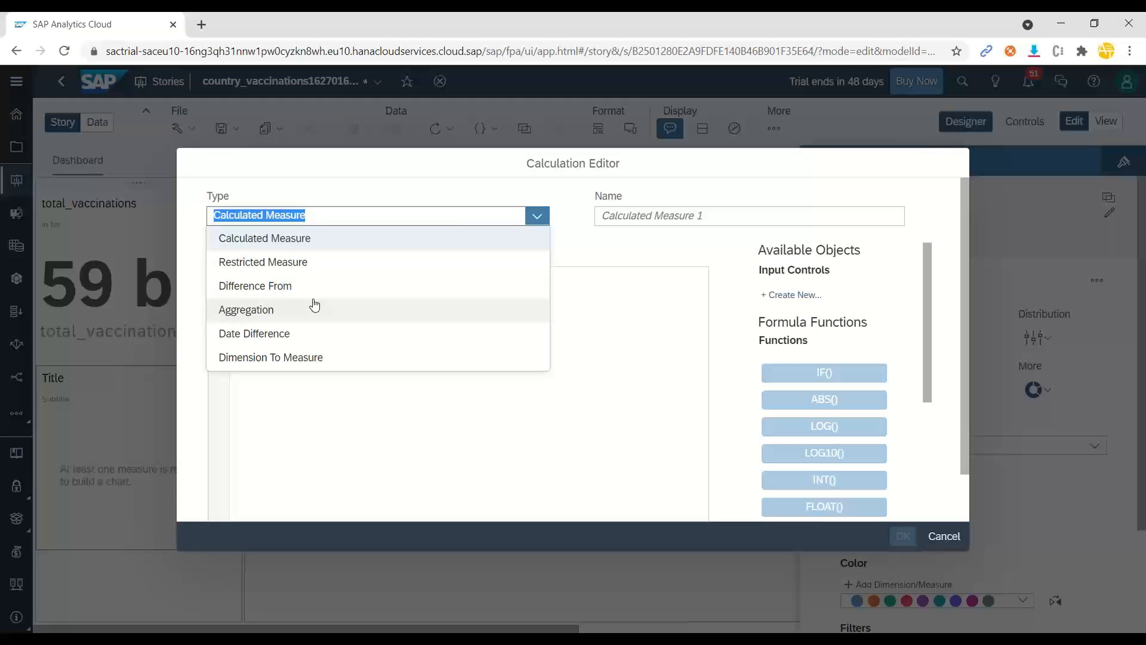
left_click(305, 316)
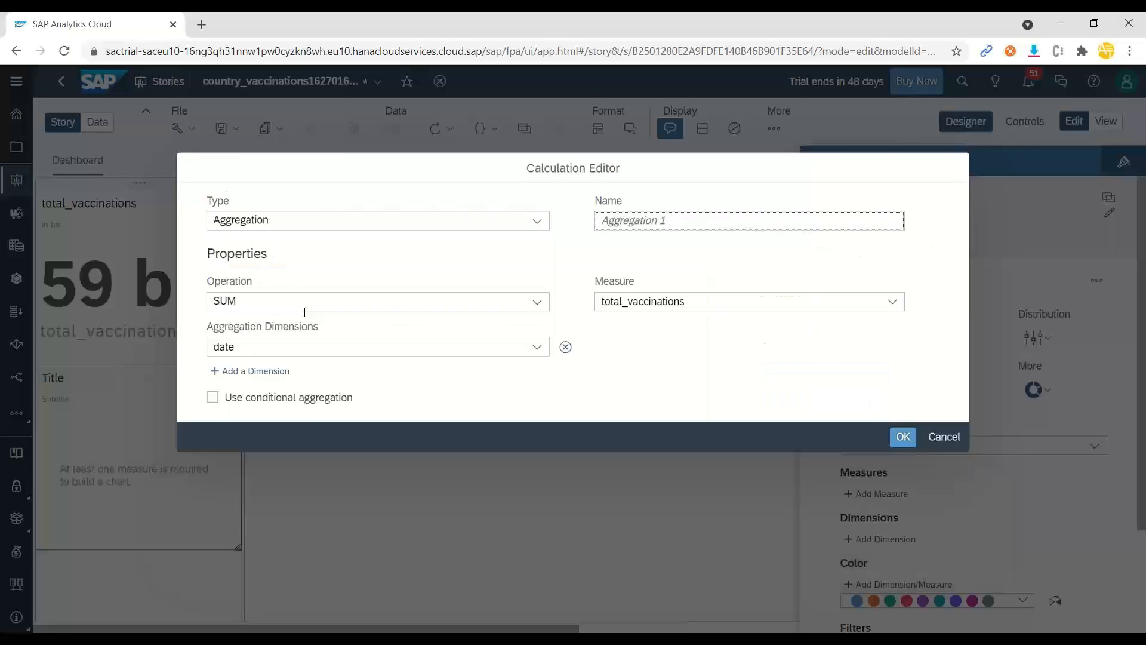
left_click(535, 350)
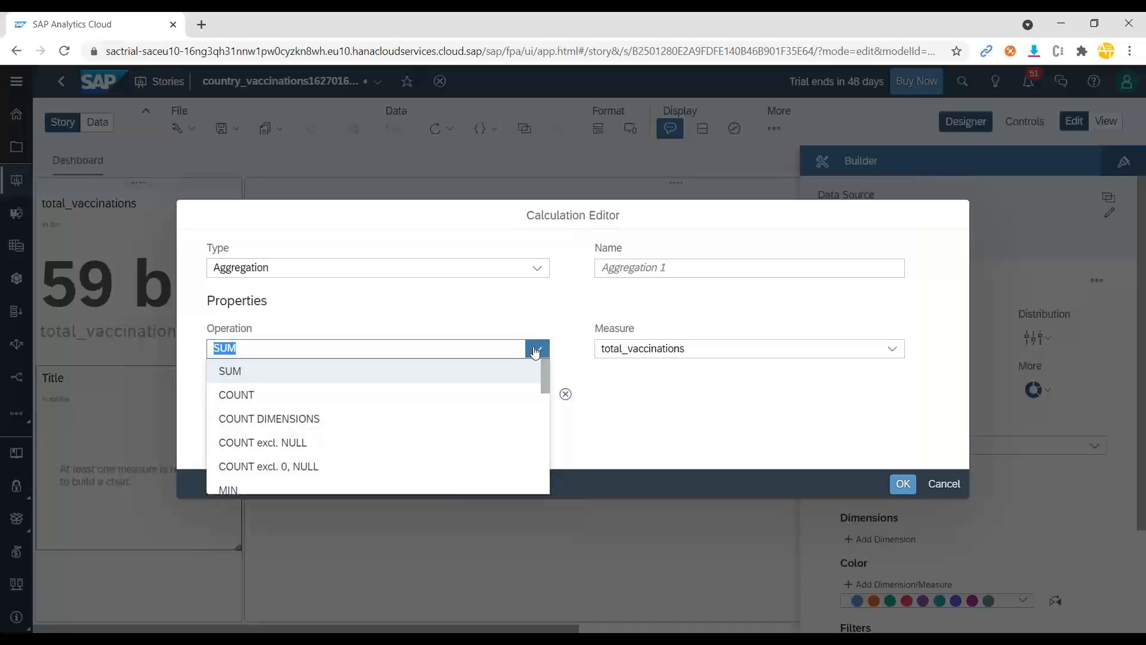
left_click(423, 422)
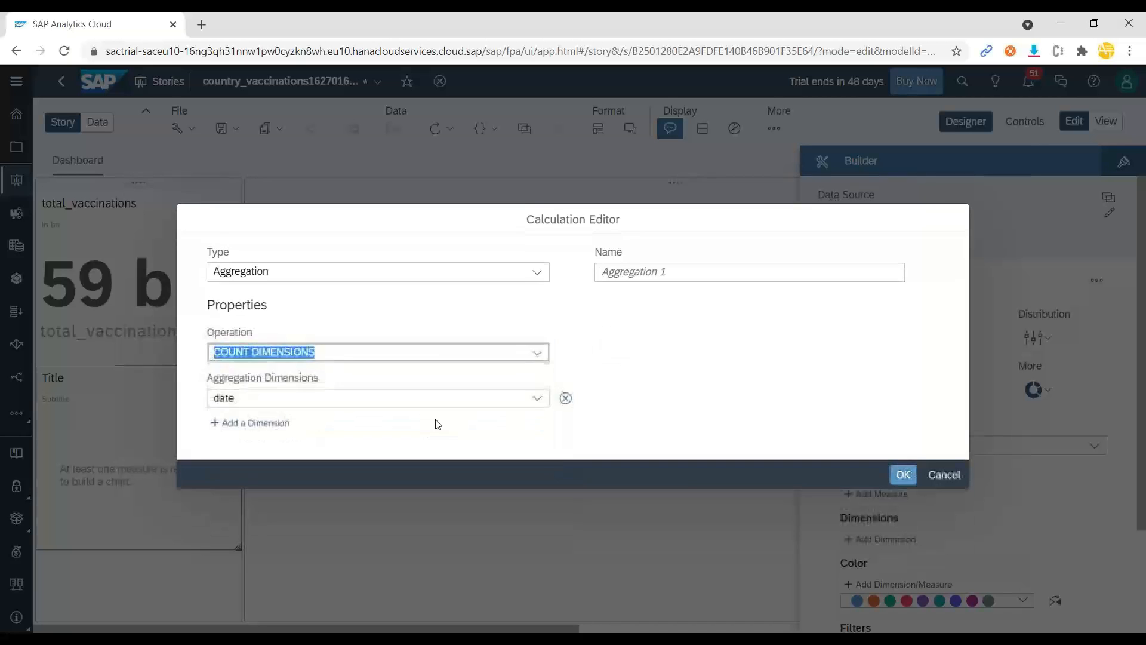
Set the aggregation dimension to vaccine, name the calculation CountVaccines and create it.
left_click(541, 403)
left_click(325, 467)
left_click(663, 274)
type("CountVaccines")
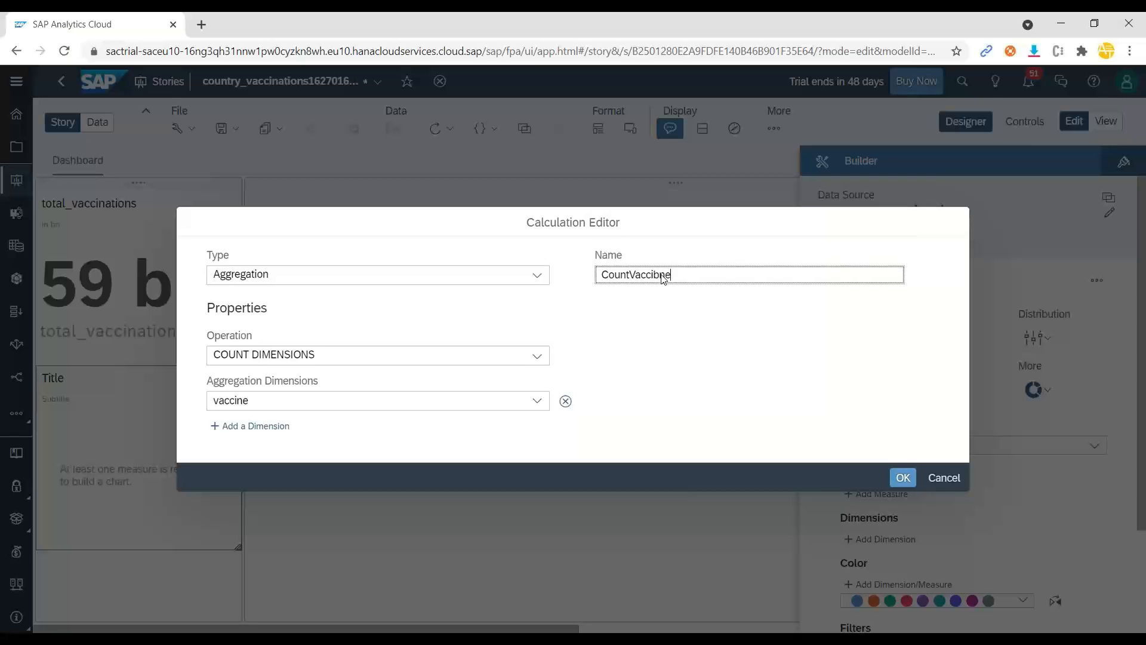
left_click(904, 477)
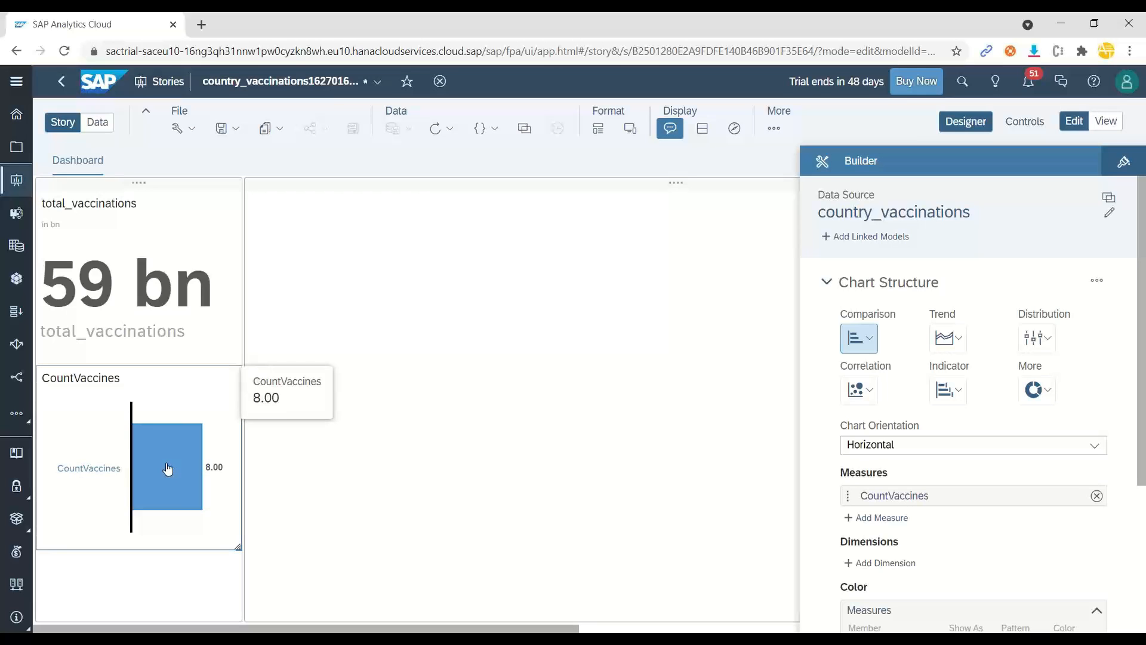
Change the CountVaccines chart's type to the Numeric Point indicator.
left_click(948, 391)
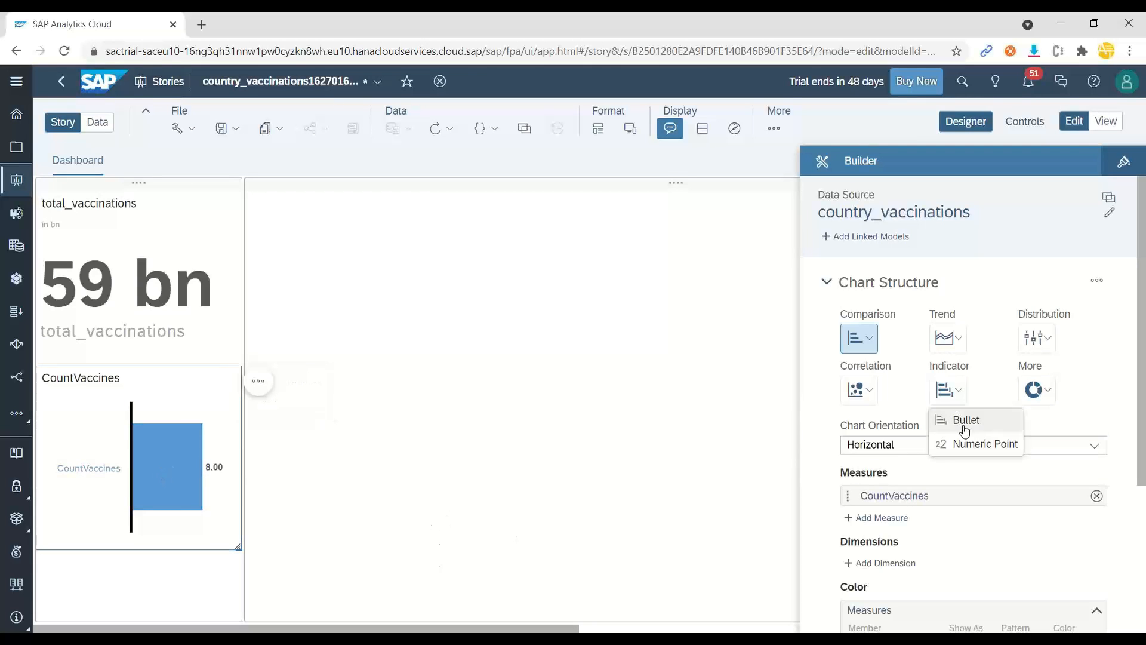
left_click(967, 443)
left_click(463, 460)
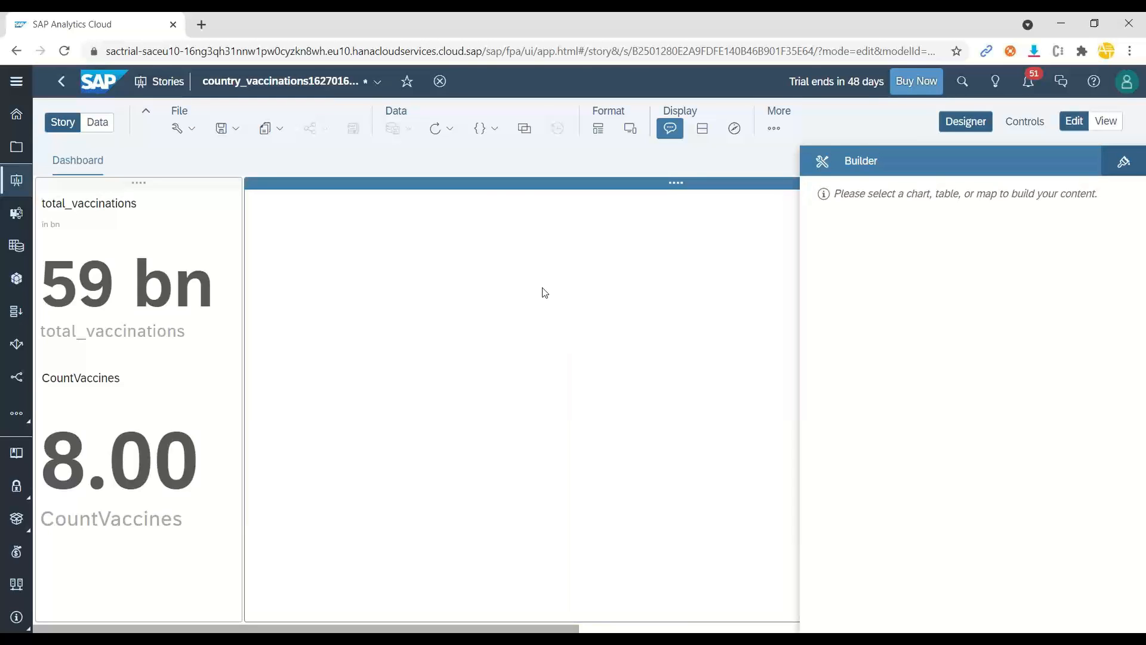
Insert a new chart in the wider lane and set its type to Donut.
left_click(781, 131)
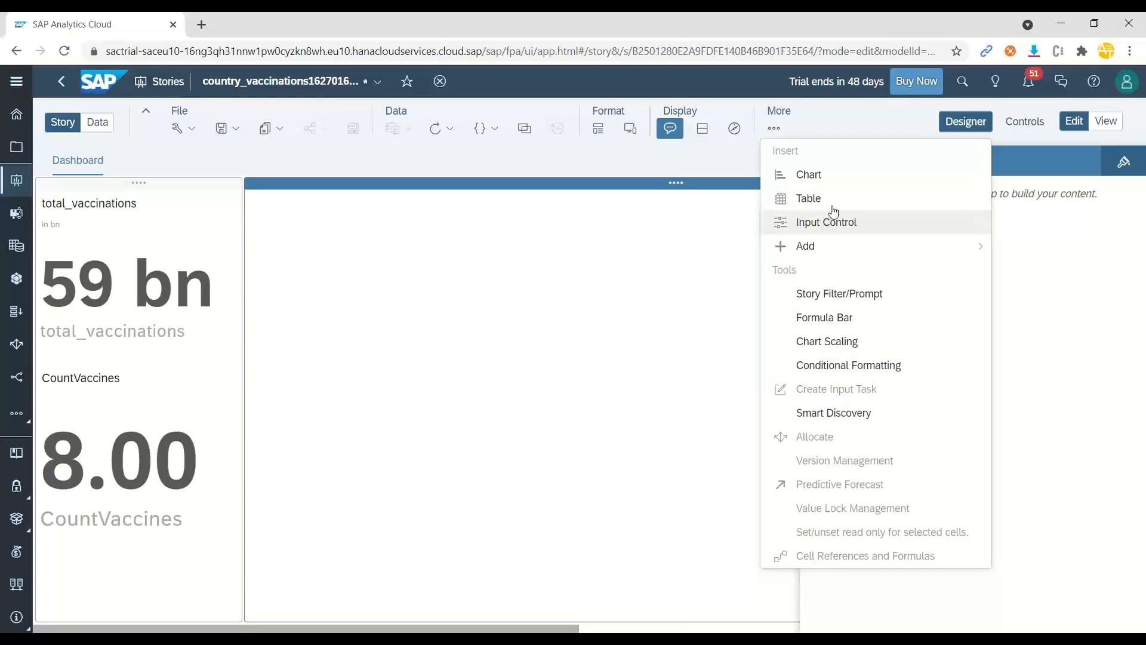
left_click(839, 182)
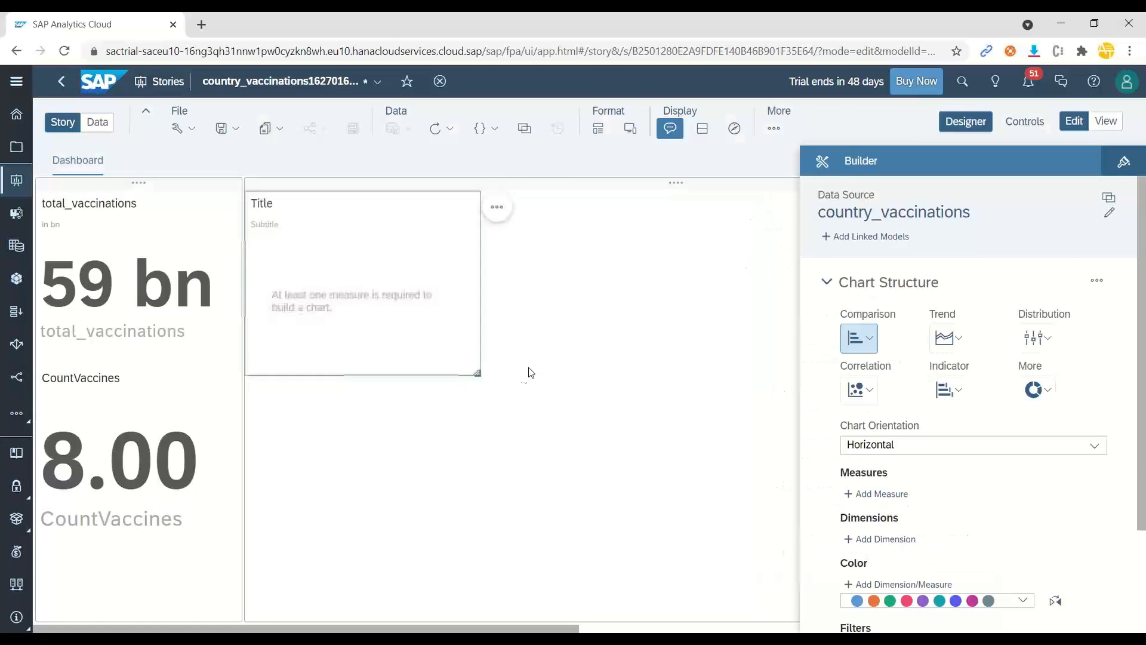
left_click(1035, 394)
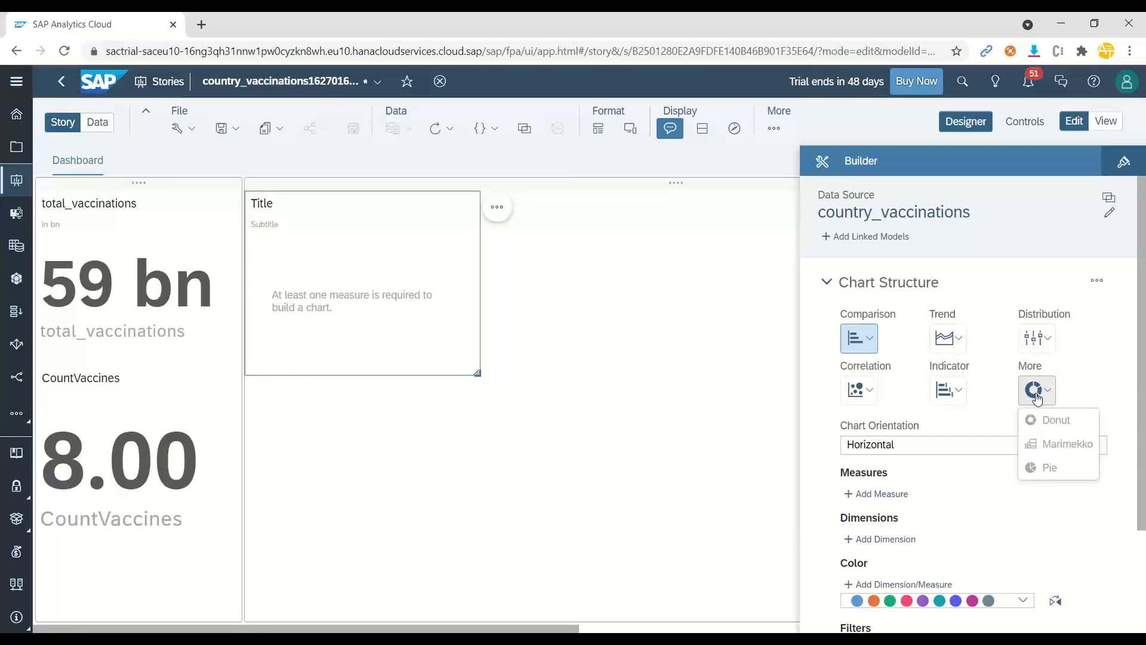
left_click(1056, 421)
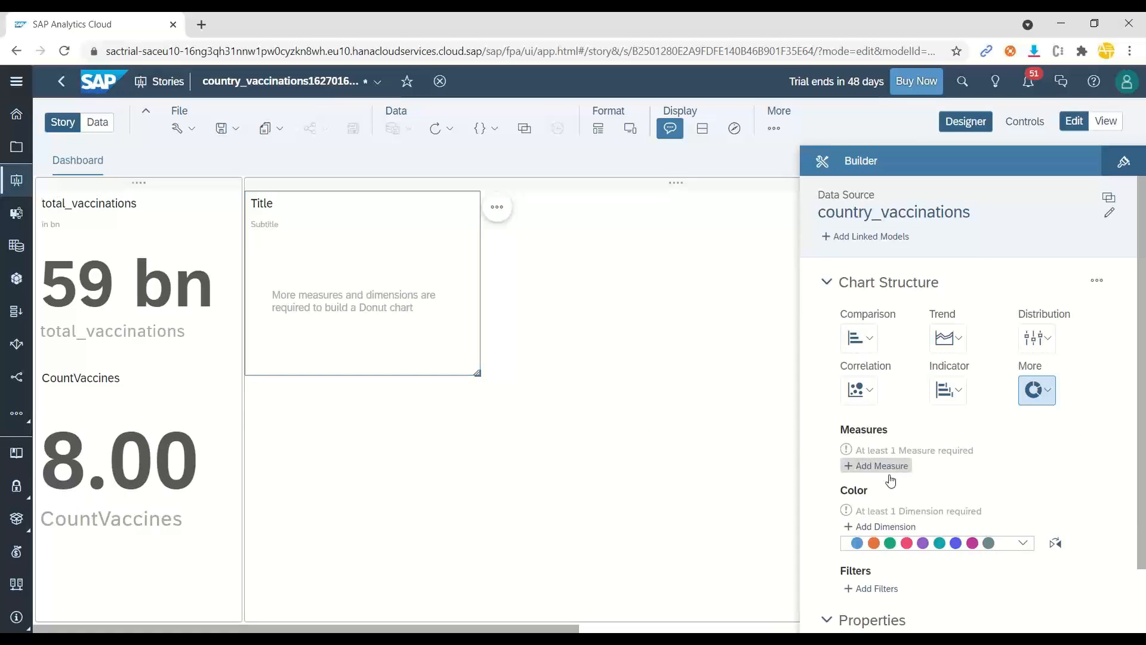
Color the donut chart by the location dimension and add total_vaccinations as its measure.
left_click(882, 526)
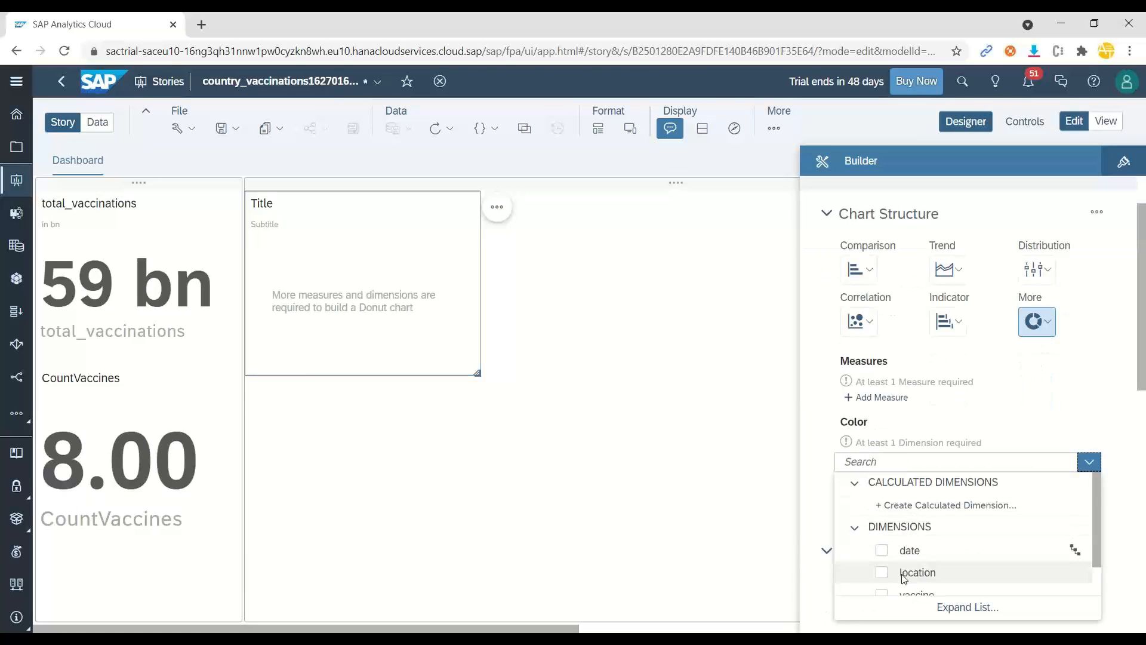
scroll(901, 561, "down", 2)
left_click(884, 540)
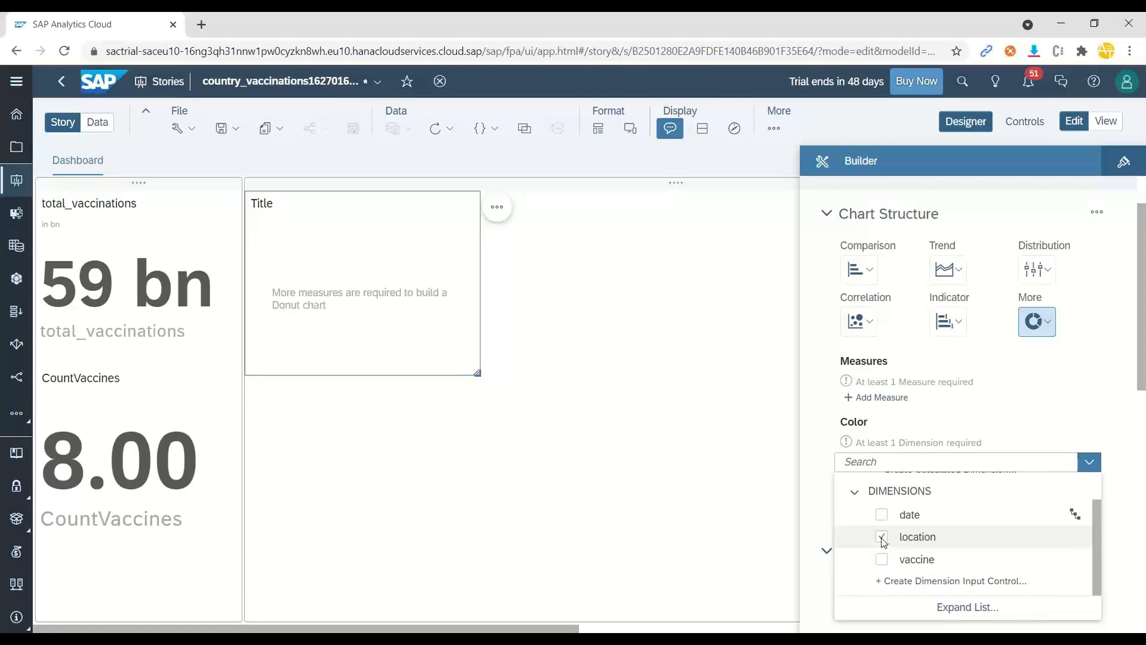
left_click(884, 397)
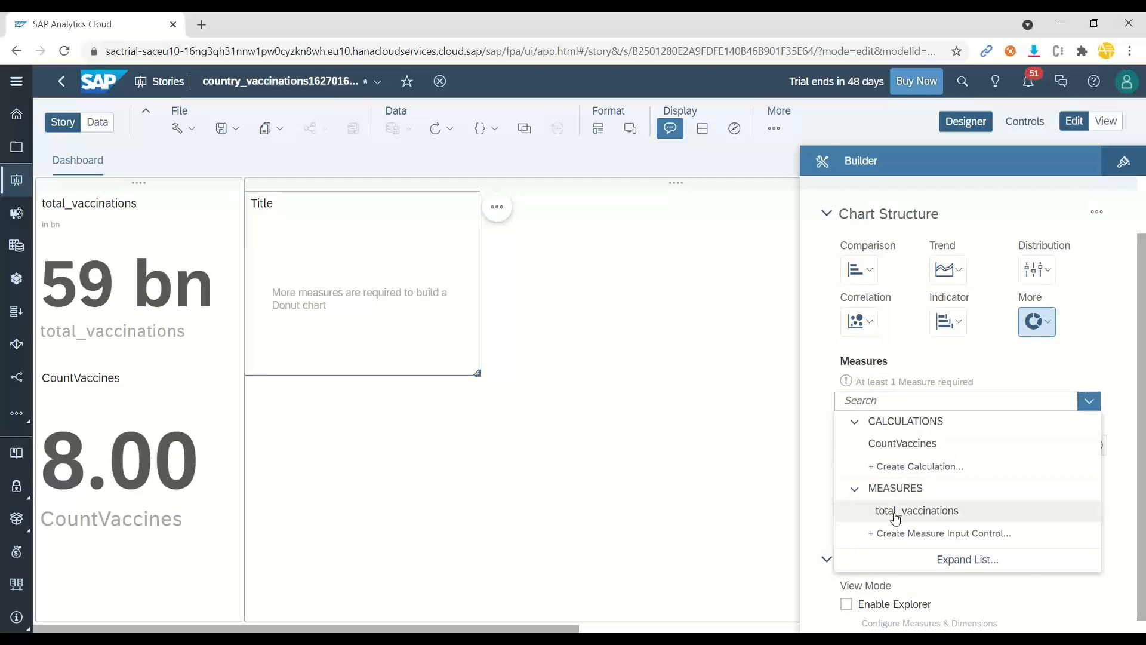
left_click(896, 511)
Enlarge the donut chart by about a third in both width and height.
left_click(649, 443)
left_click(476, 373)
left_click_drag(476, 373, 567, 440)
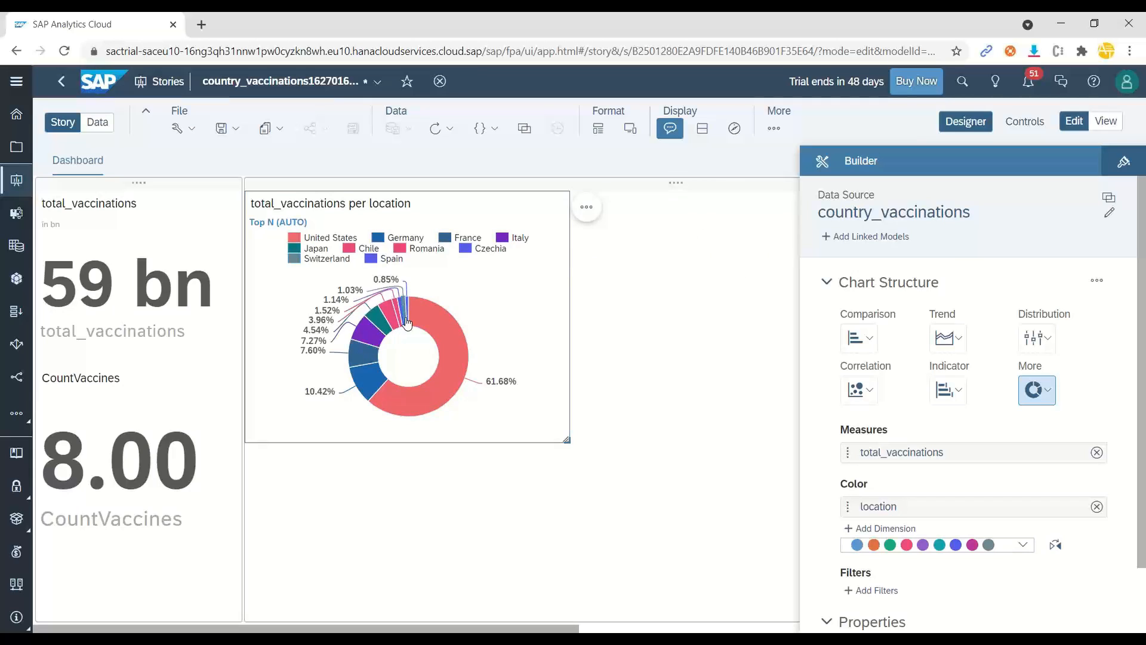
Rank the donut chart to show only the Top 5 across all dimensions.
left_click(585, 207)
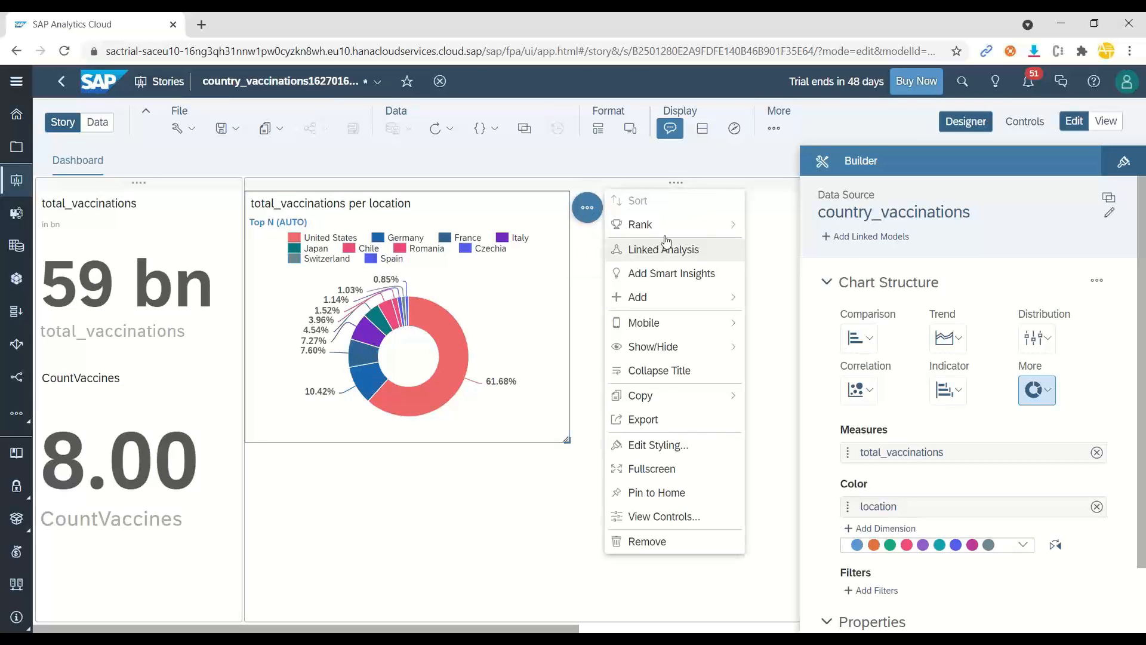
mouse_move(681, 227)
mouse_move(777, 232)
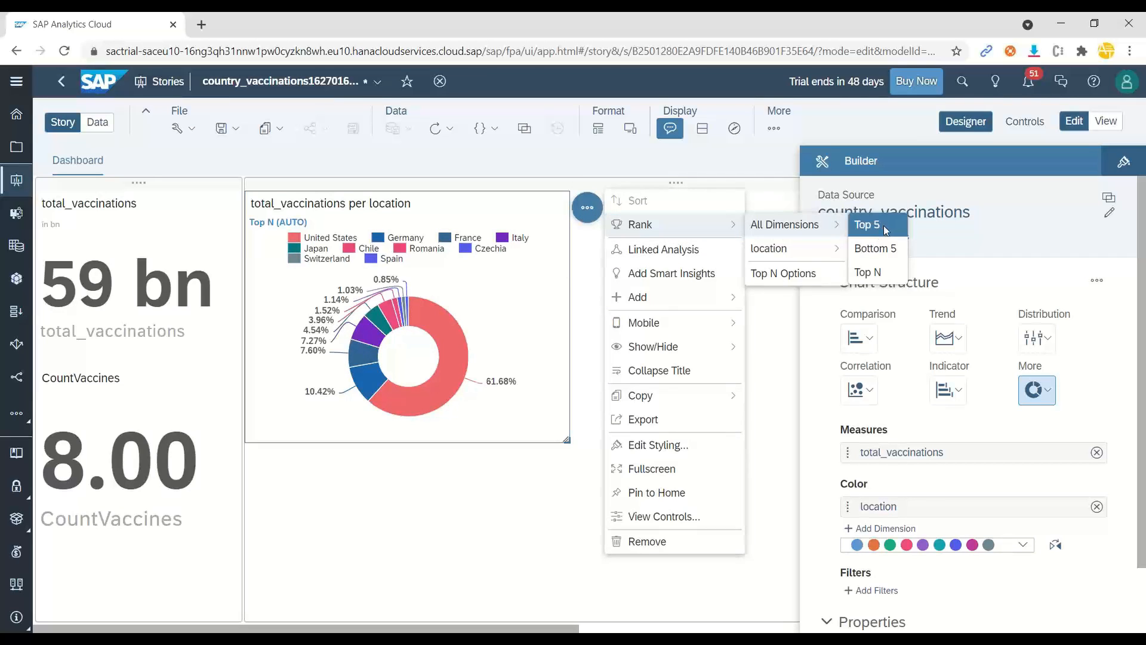
left_click(884, 230)
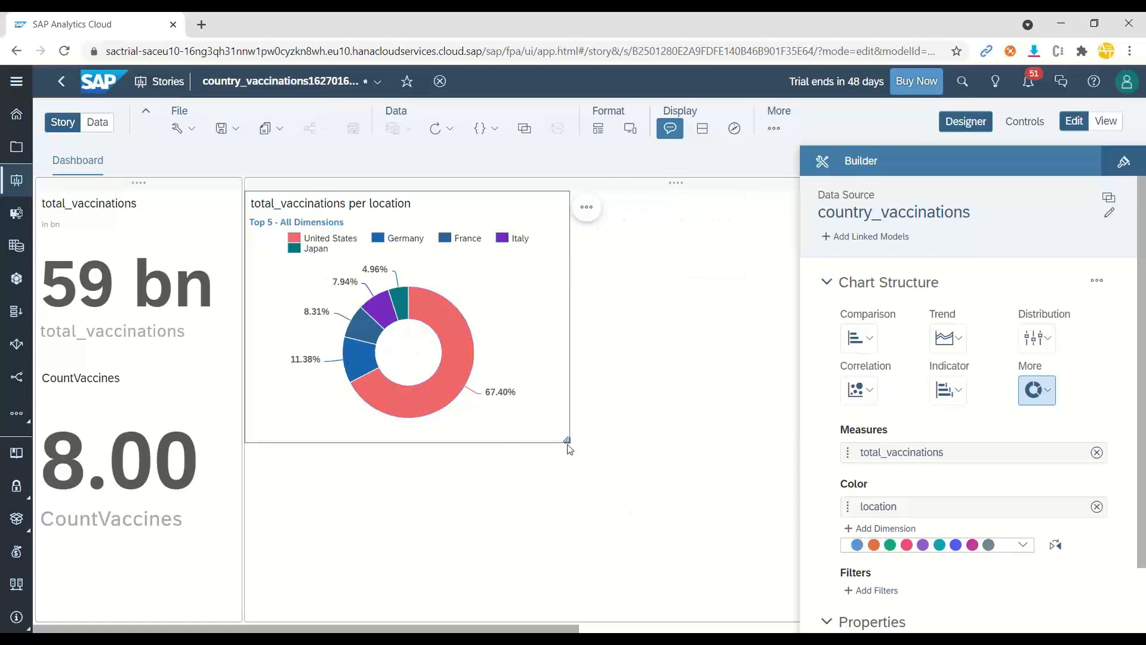
Adjust the donut chart's height to about half of the lane's height and hide the Designer panel.
left_click_drag(566, 440, 569, 470)
left_click(666, 459)
mouse_move(485, 369)
left_click(538, 464)
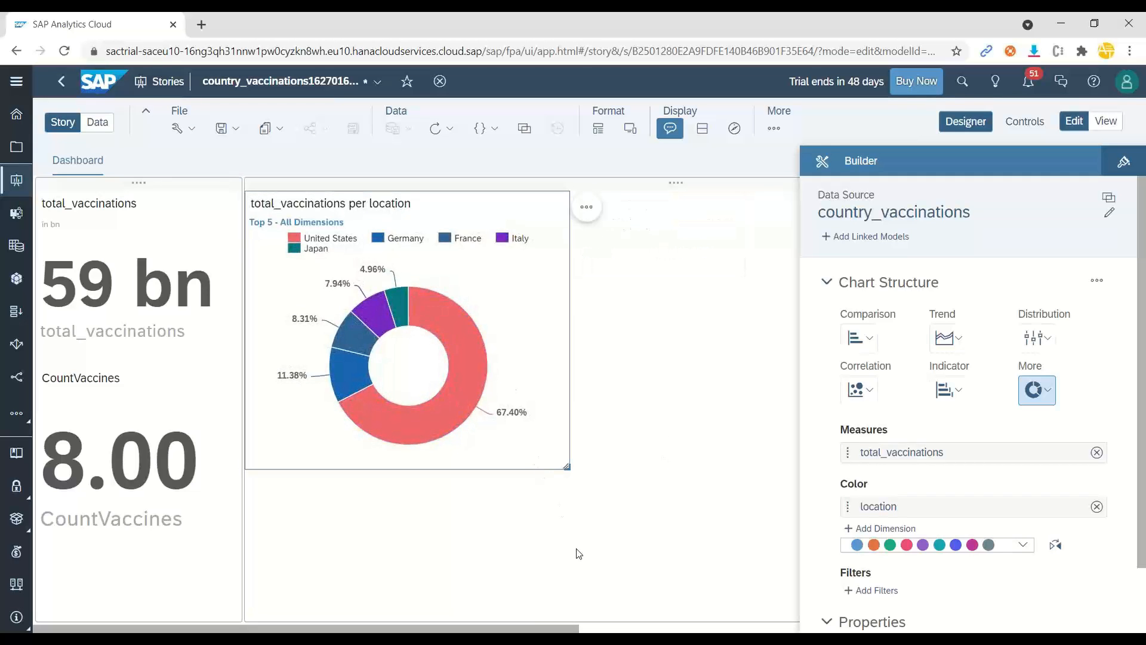
left_click_drag(564, 464, 559, 420)
left_click(591, 487)
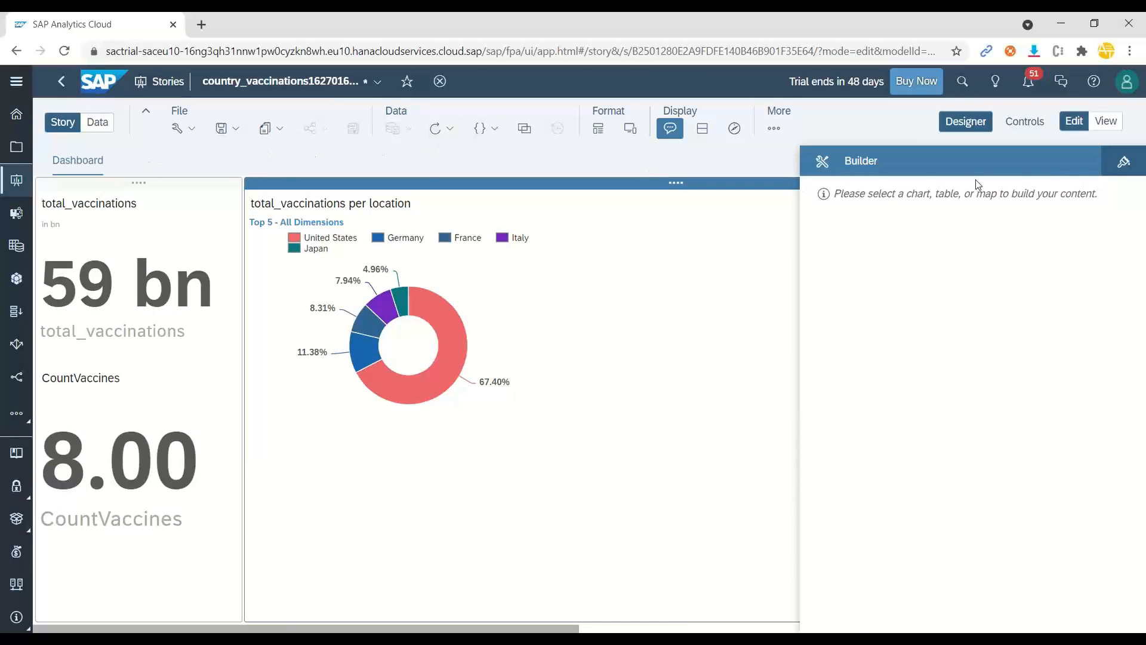
left_click(965, 122)
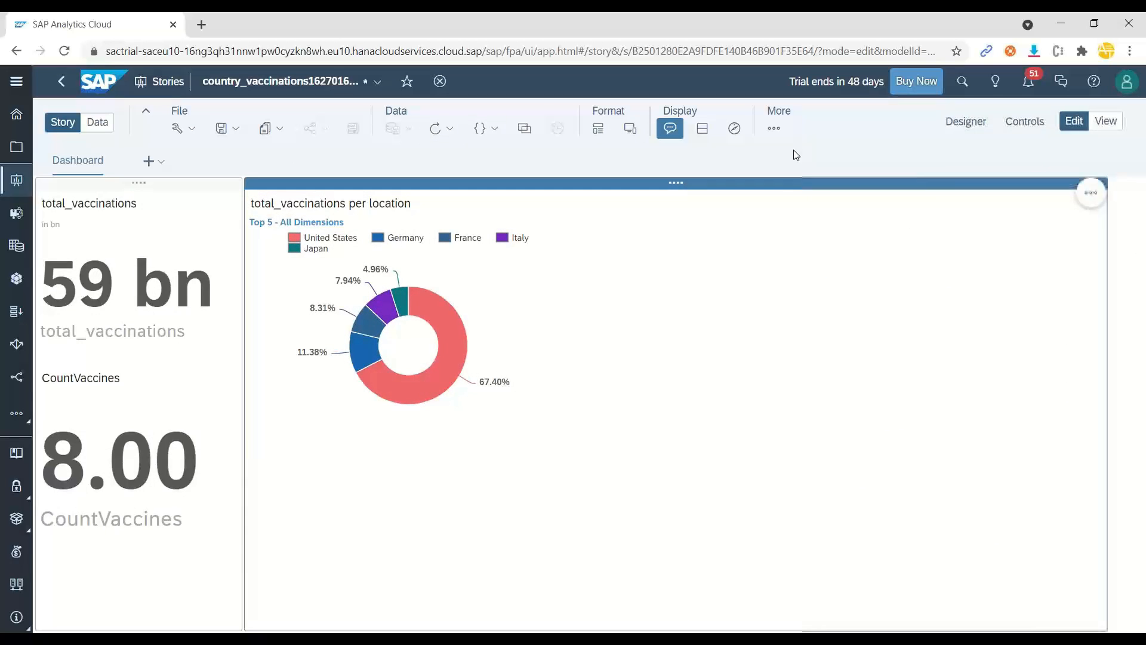
Insert a table below the donut chart and stretch it across the full width of the lane.
left_click(776, 129)
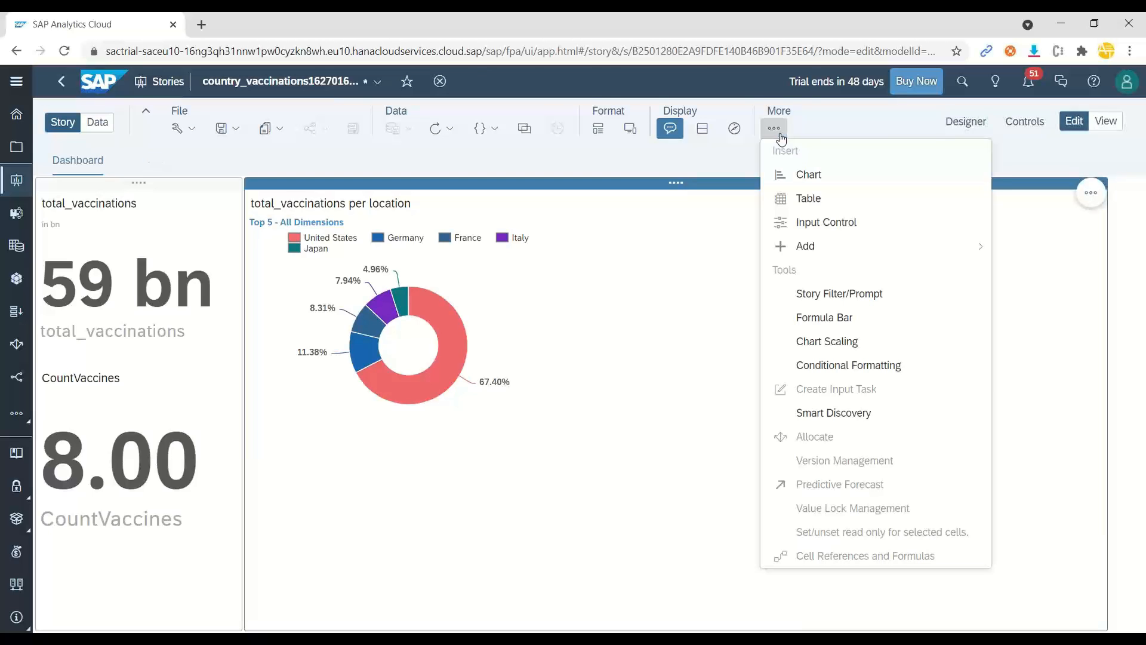
left_click(816, 201)
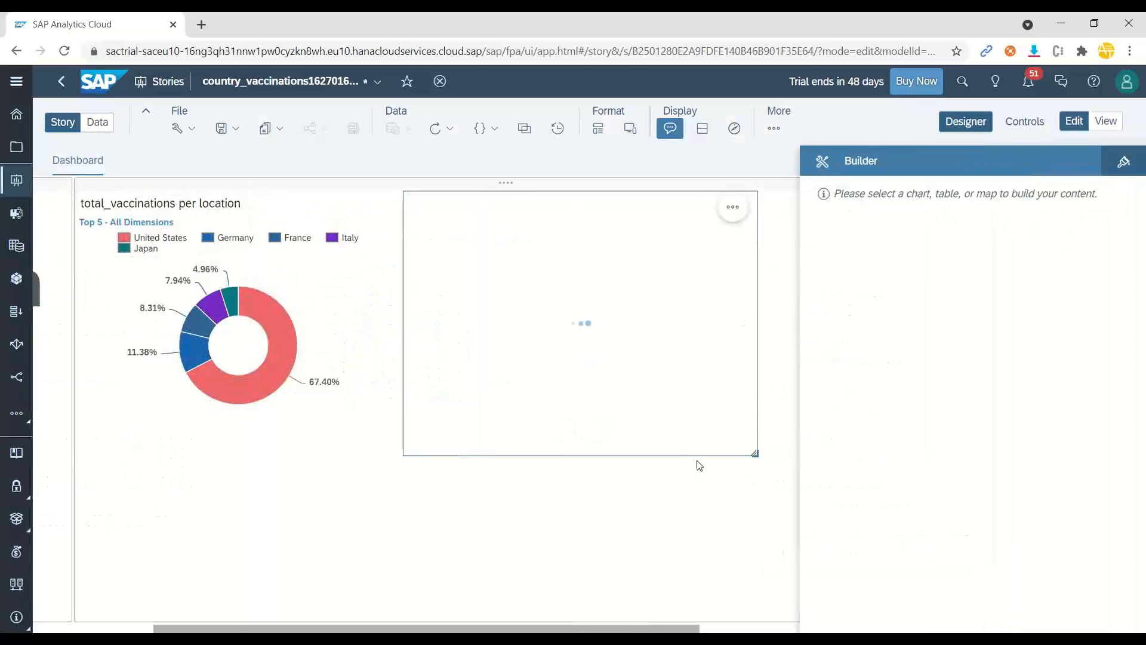
left_click_drag(697, 454, 214, 624)
left_click_drag(530, 192, 205, 436)
left_click_drag(428, 618, 796, 585)
Add the date and location dimensions to the table's rows.
left_click(902, 421)
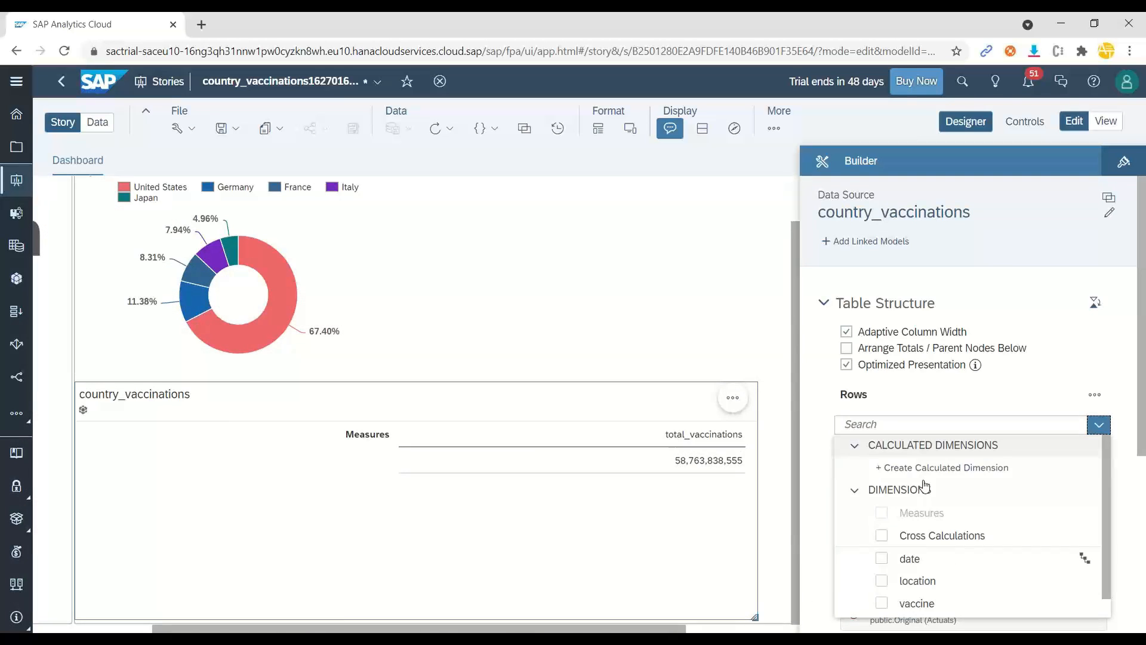
left_click(882, 582)
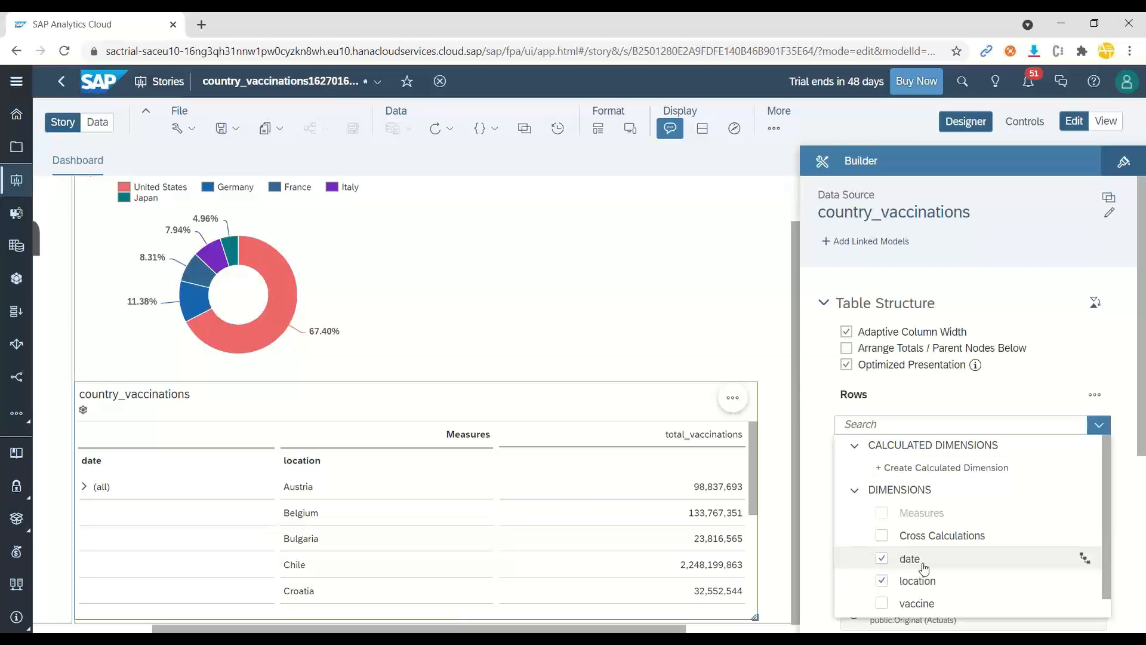
left_click(827, 541)
Expand the table's date hierarchy to year level and examine the total_vaccinations values by year and location.
scroll(266, 508, "down", 6)
scroll(266, 508, "up", 6)
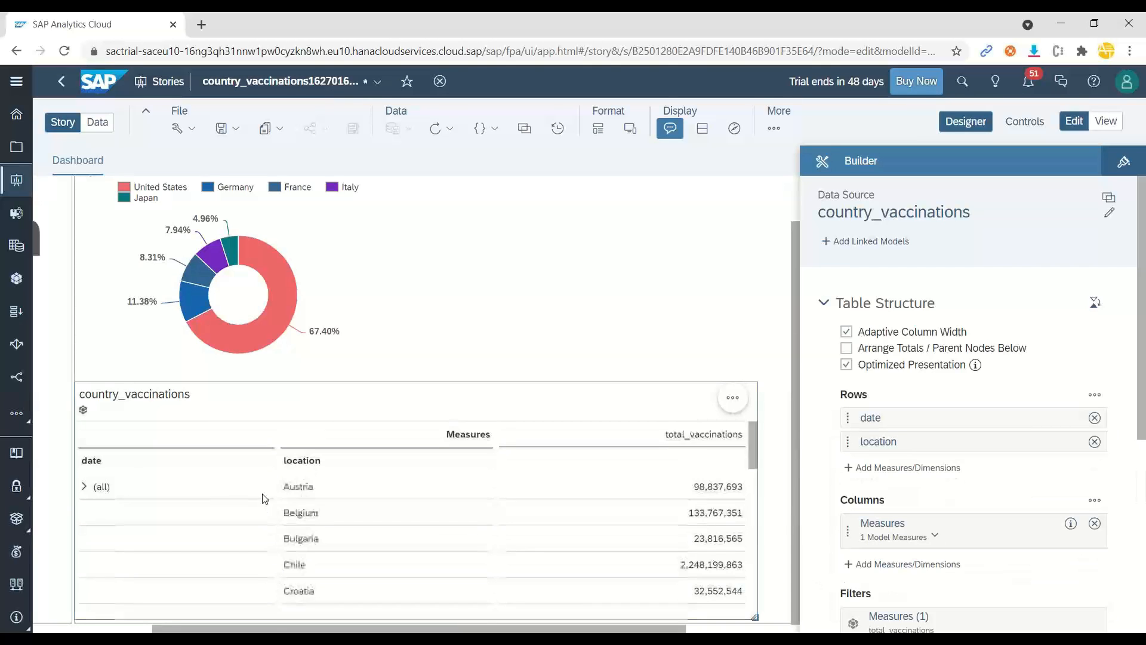
left_click(85, 487)
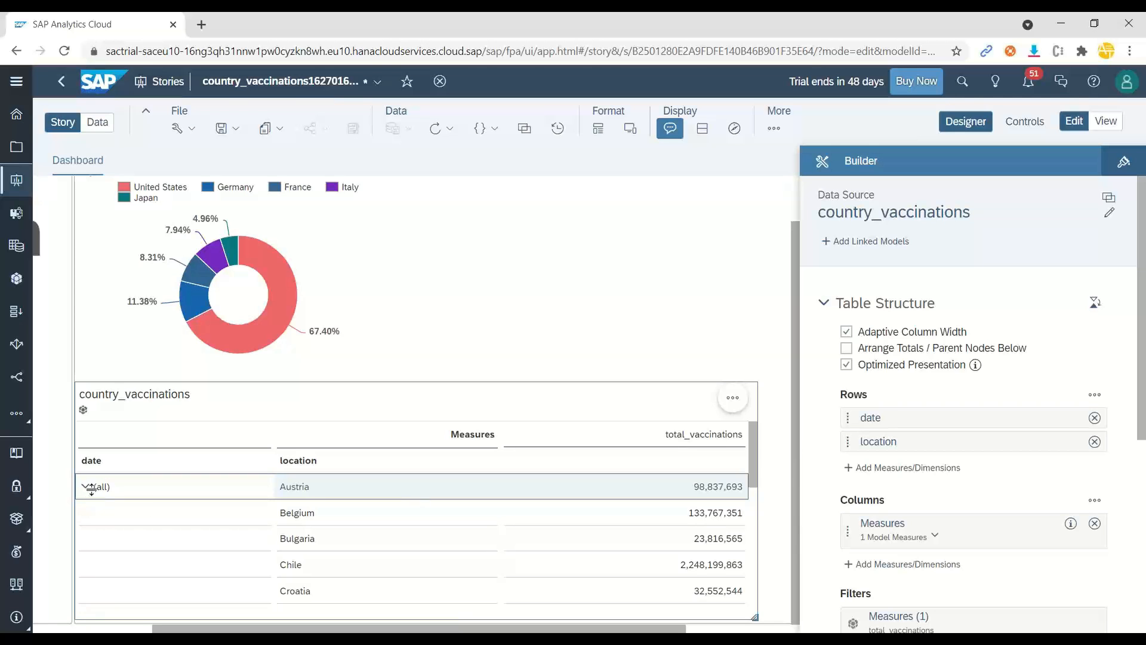
scroll(152, 506, "down", 10)
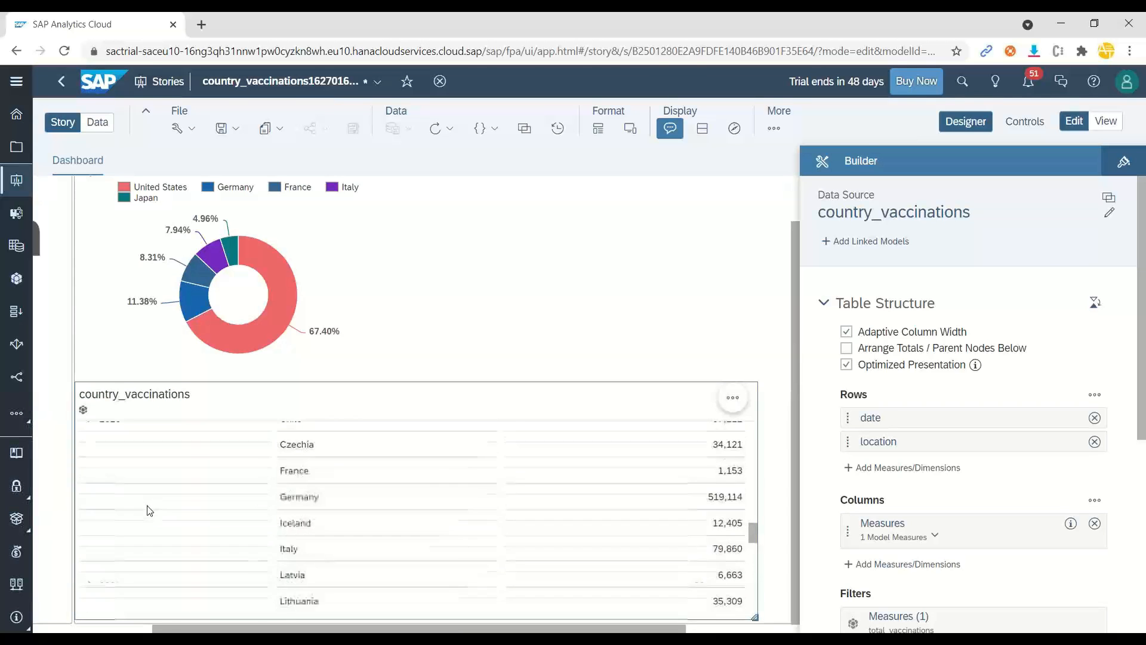
scroll(149, 511, "down", 5)
left_click(114, 500)
scroll(144, 503, "up", 4)
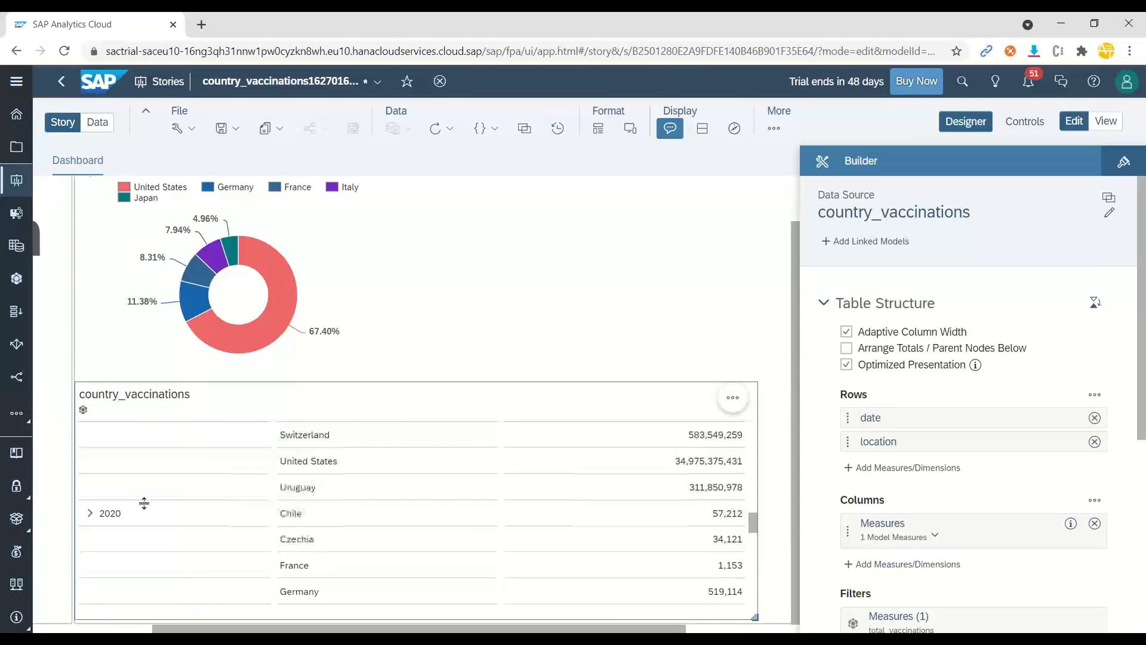
scroll(141, 512, "down", 2)
scroll(130, 478, "up", 1)
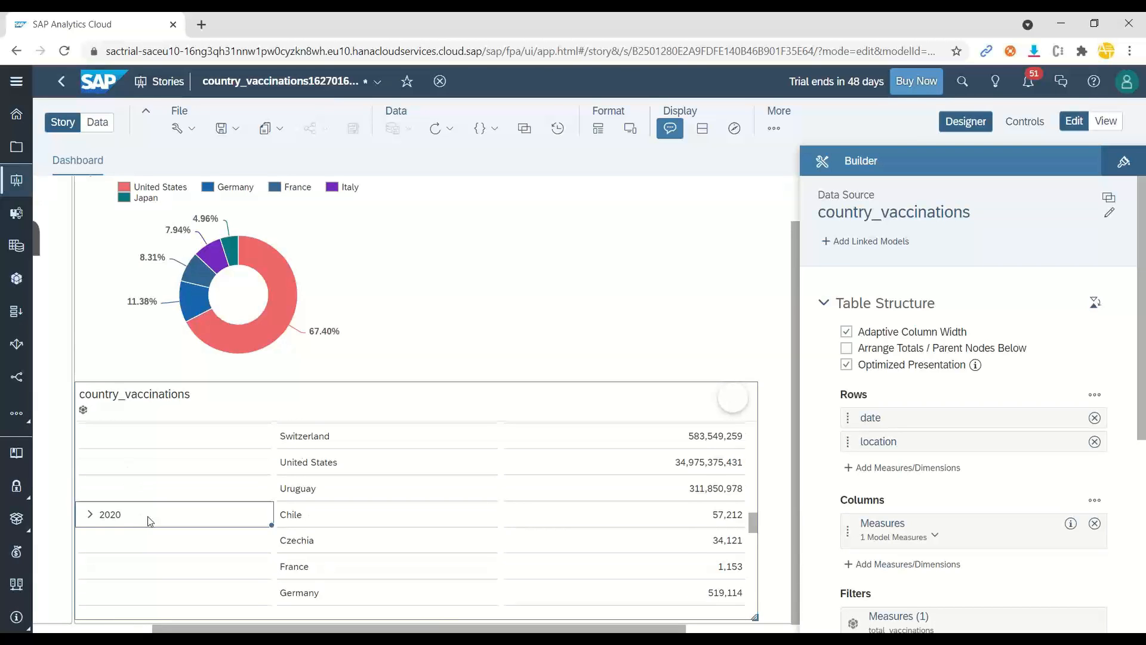
scroll(152, 513, "up", 10)
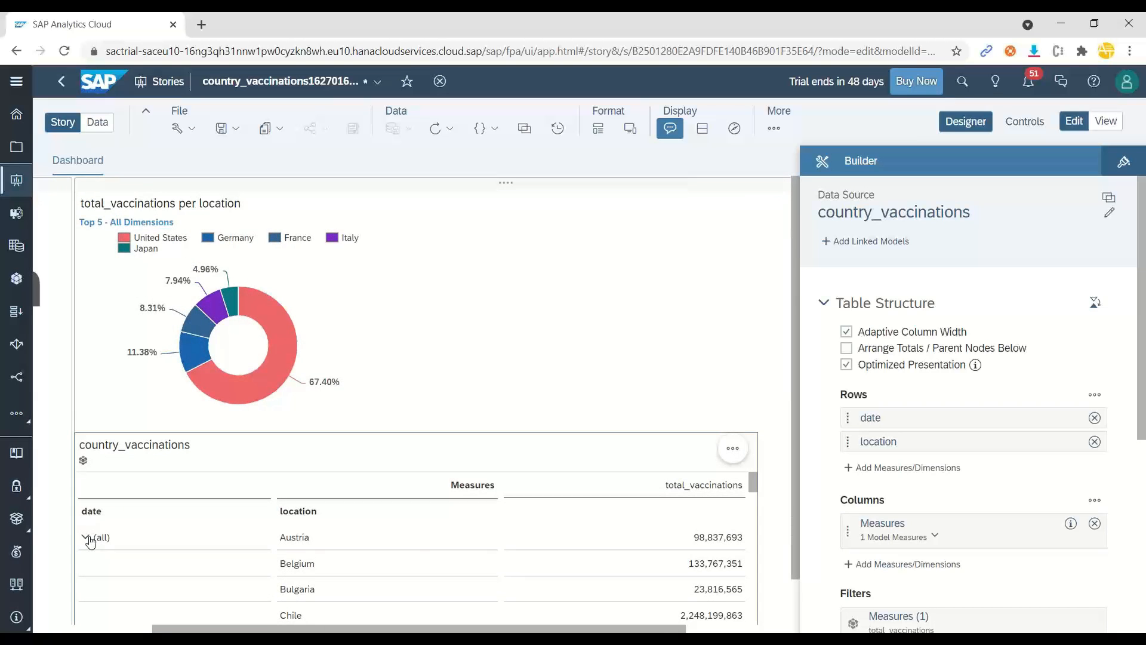
scroll(238, 530, "down", 7)
scroll(232, 522, "up", 7)
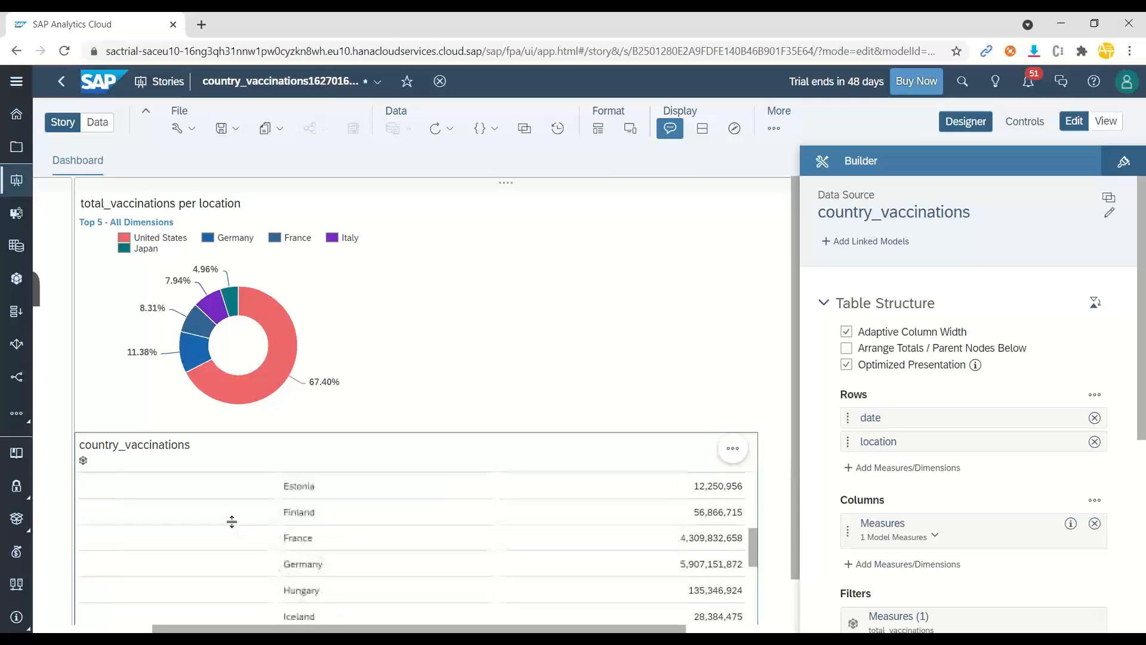
scroll(634, 378, "down", 1)
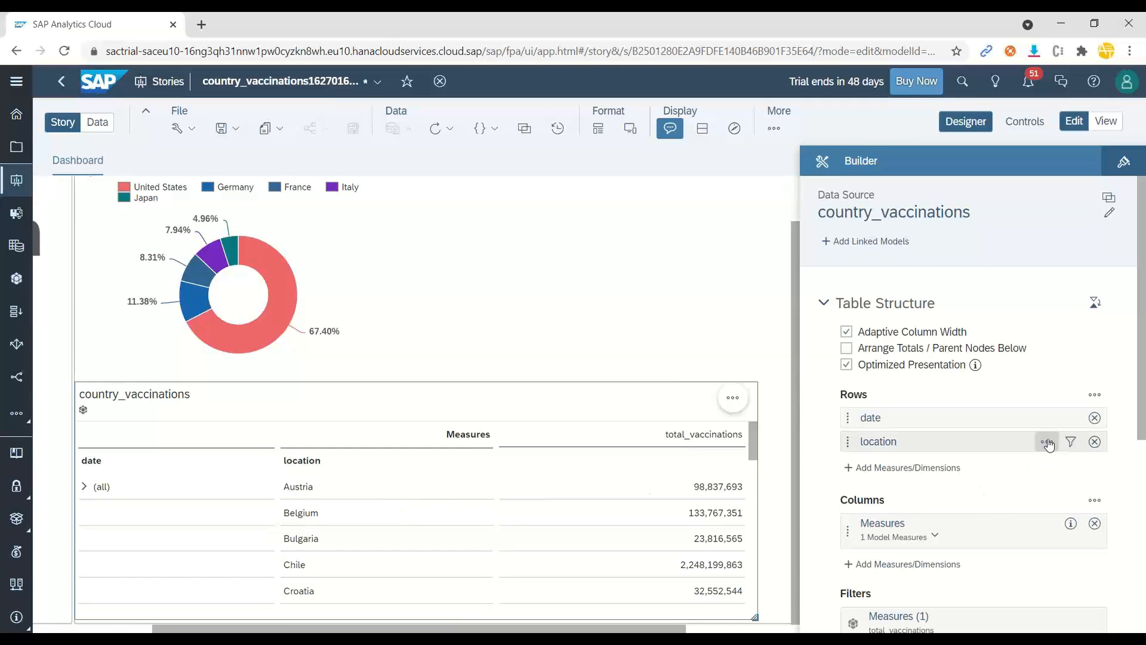
Set the table's date dimension to the Year, Quarter, Month, Day hierarchy with only leaves shown in the widget.
left_click(1048, 419)
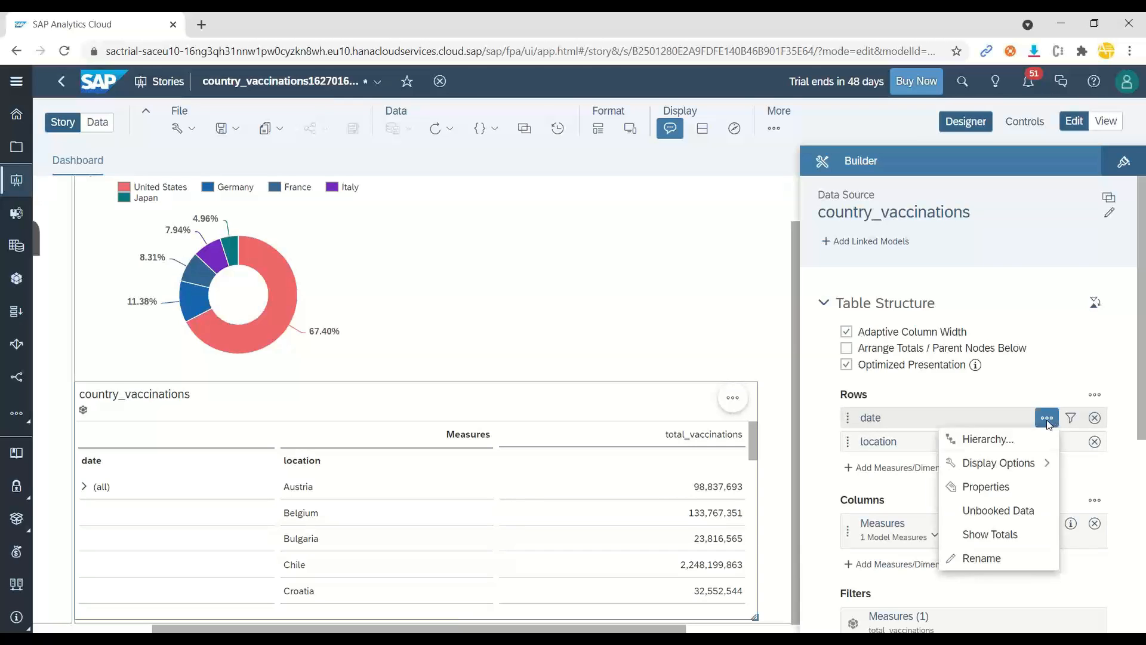
left_click(1015, 442)
left_click(557, 338)
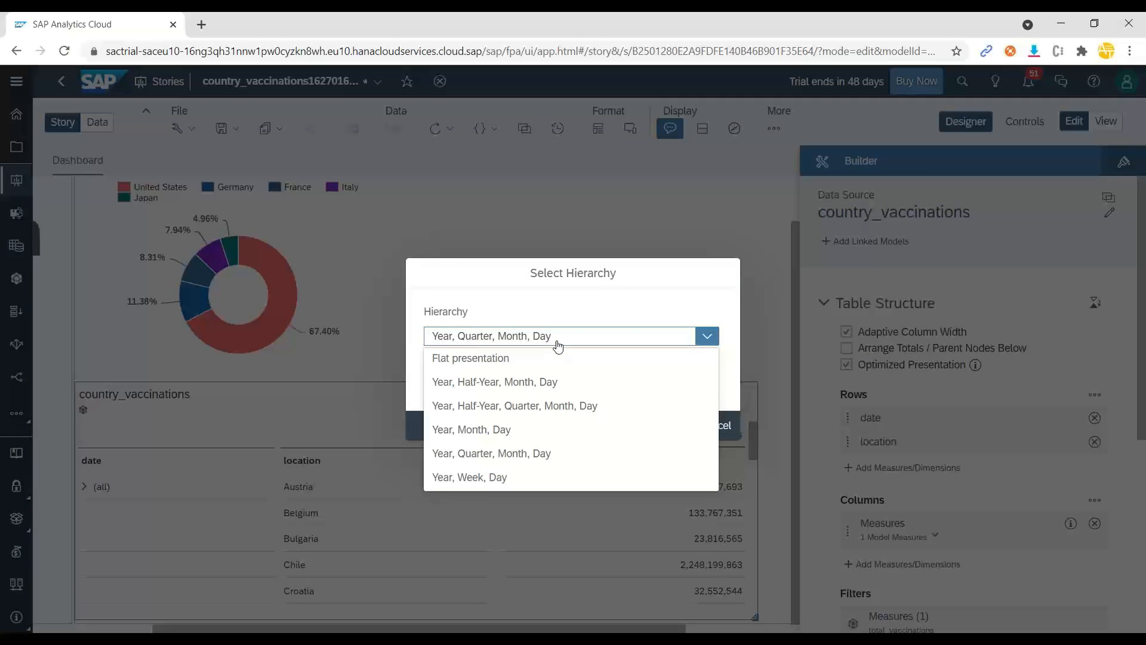
left_click(570, 318)
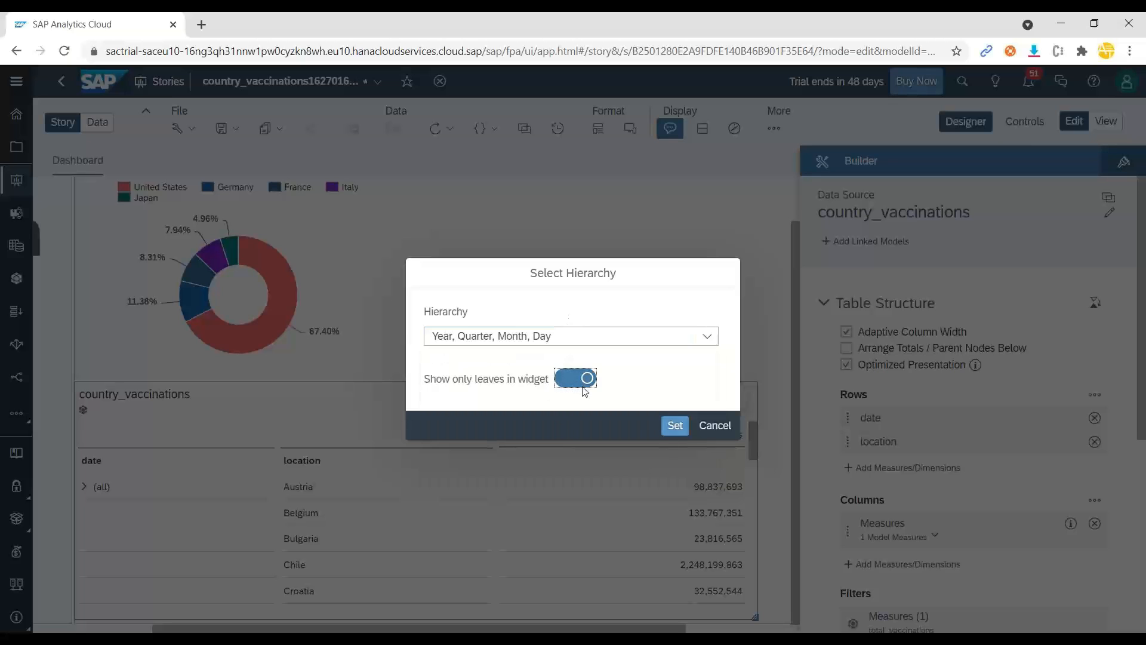
left_click(675, 425)
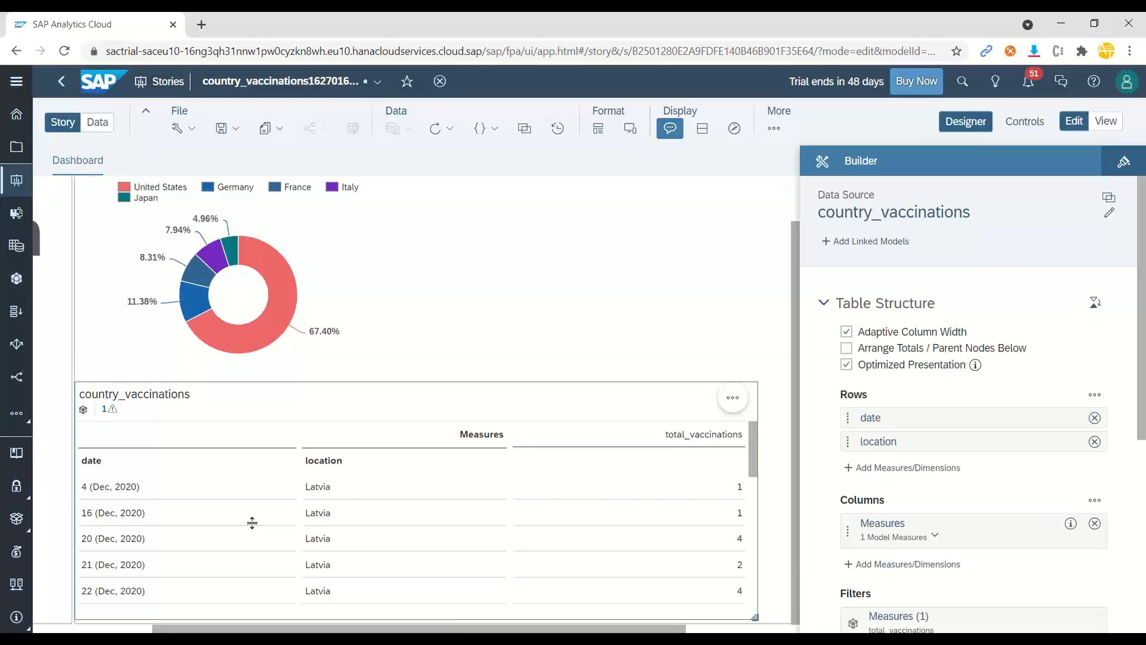
Look through the table's daily rows of total_vaccinations by location and deselect the table.
left_click(117, 515)
left_click(119, 540)
left_click(128, 572)
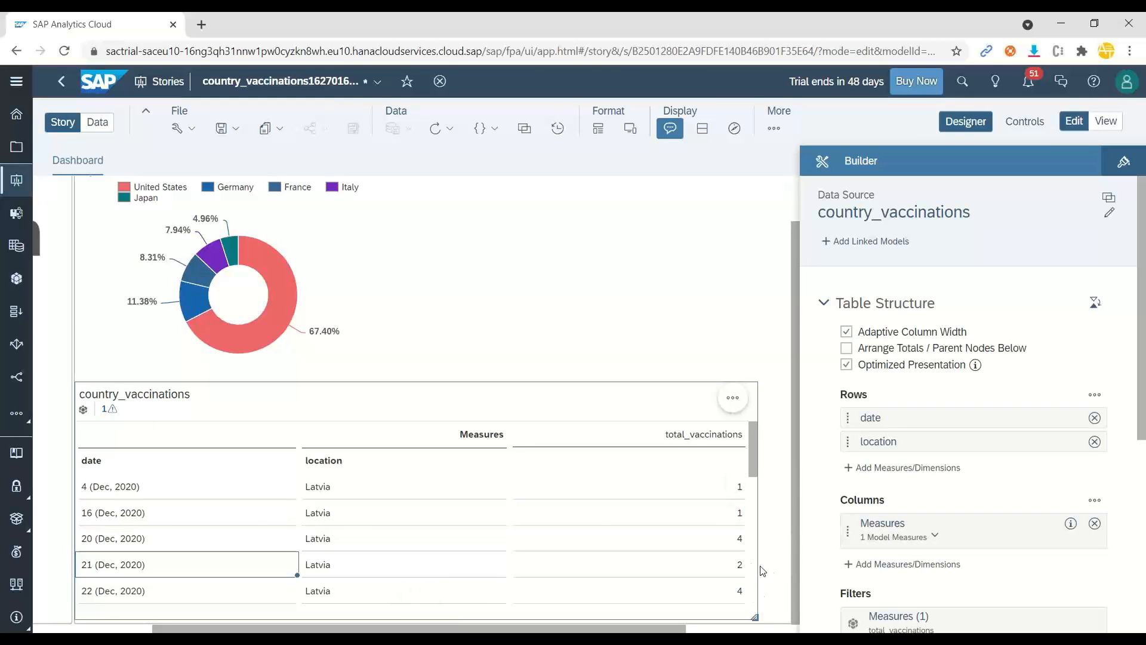
scroll(745, 447, "down", 10)
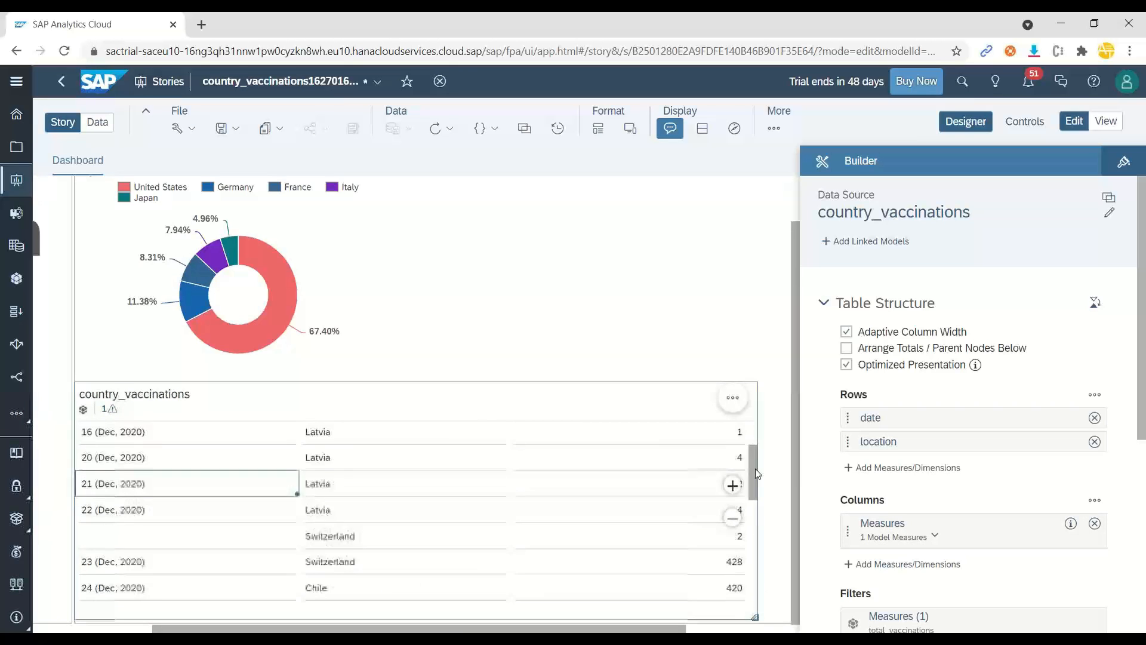
left_click_drag(745, 583, 756, 471)
left_click(782, 458)
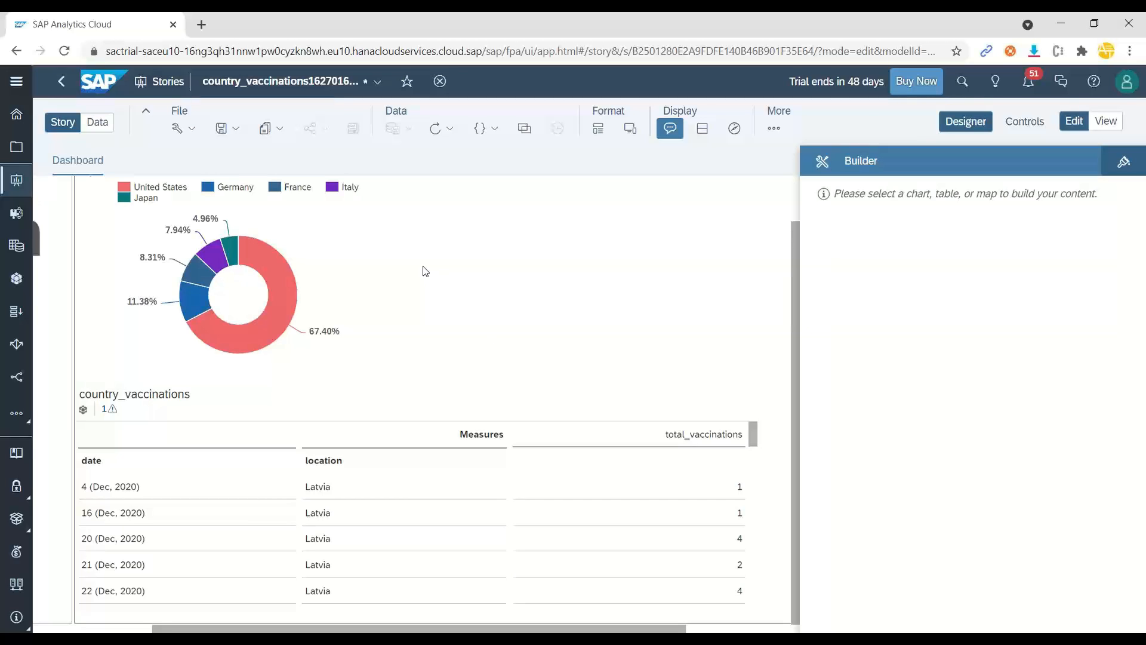
Insert a comparison bar chart beside the donut chart, above the table, with its orientation set to Vertical.
left_click(774, 128)
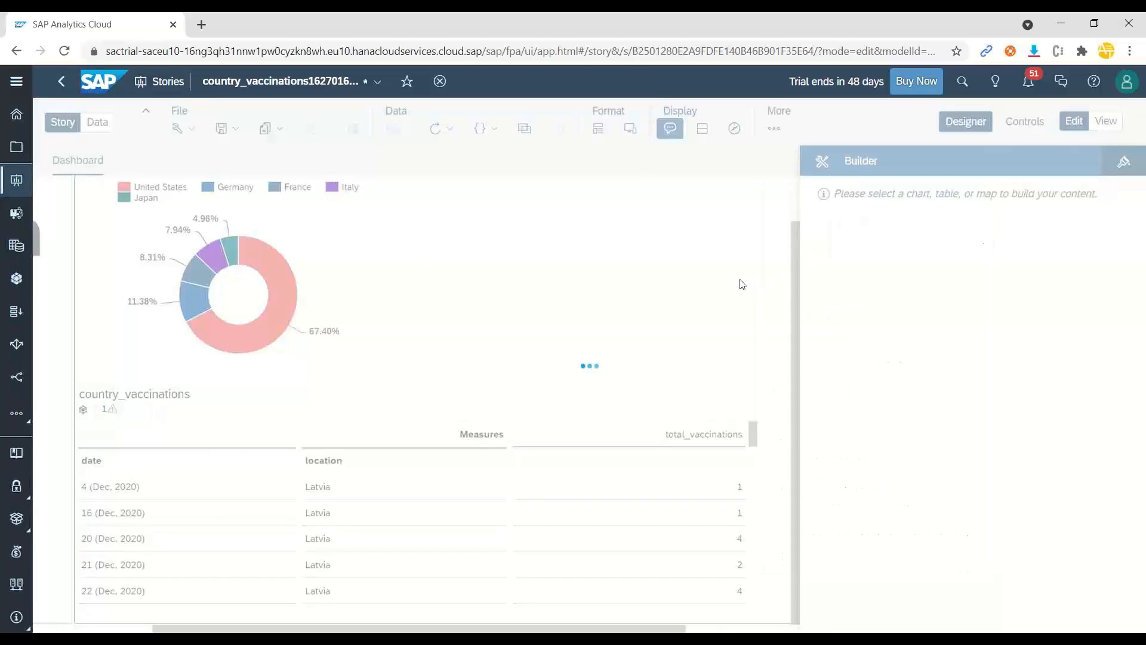
left_click_drag(636, 358, 756, 422)
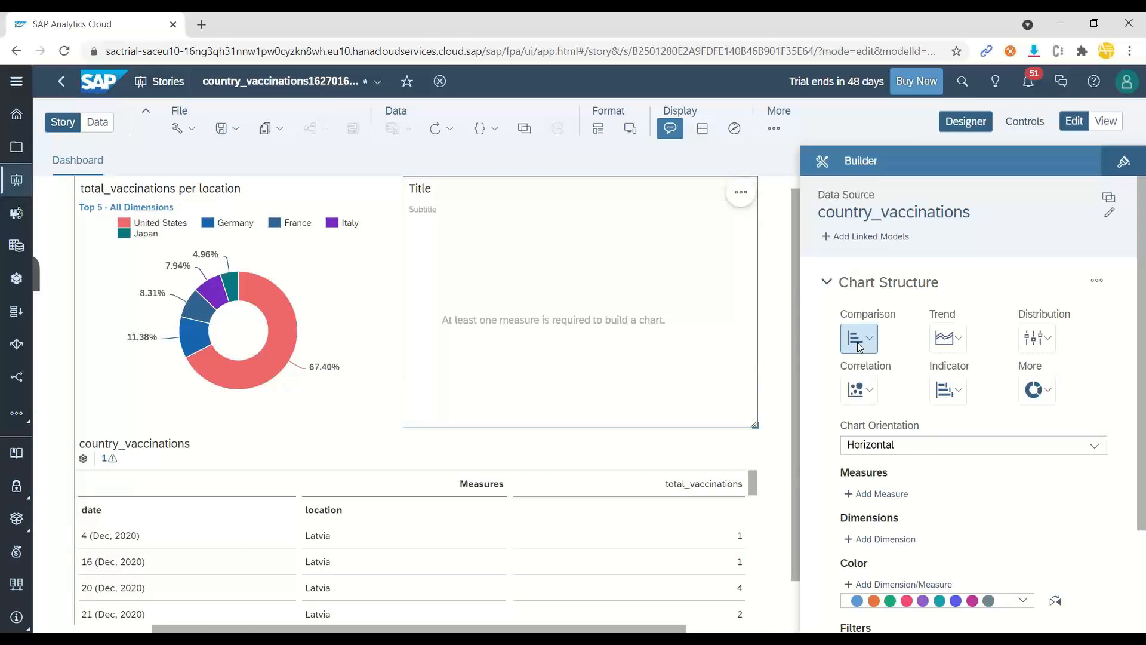
left_click(1092, 449)
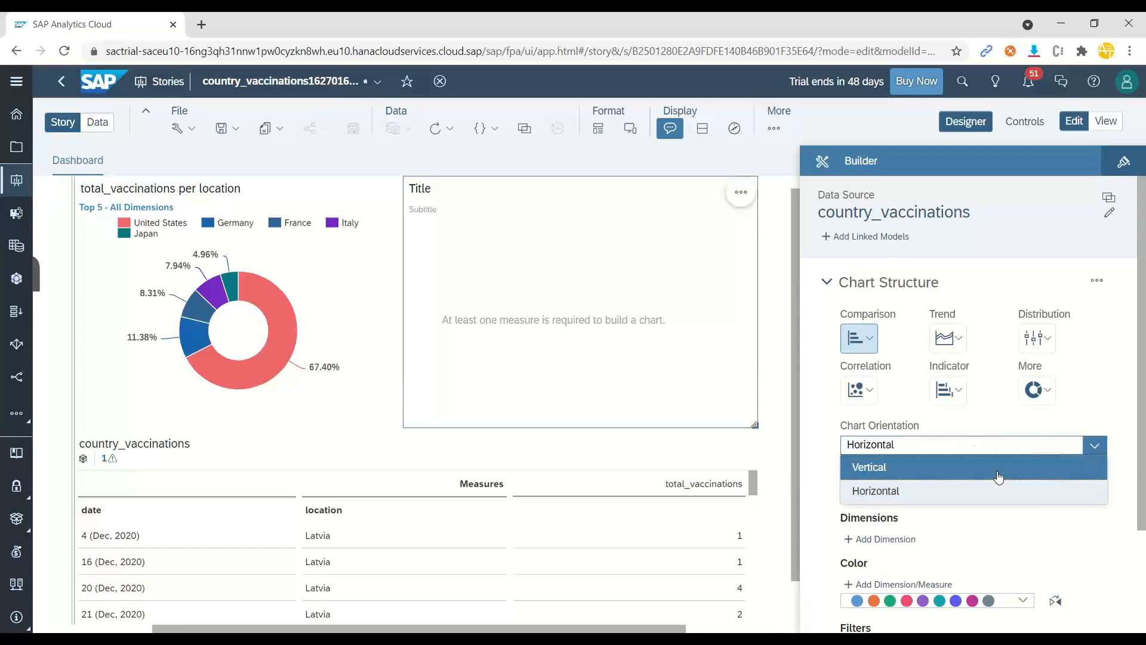
left_click(994, 468)
Give the new bar chart the total_vaccinations measure and the vaccine dimension.
left_click(882, 494)
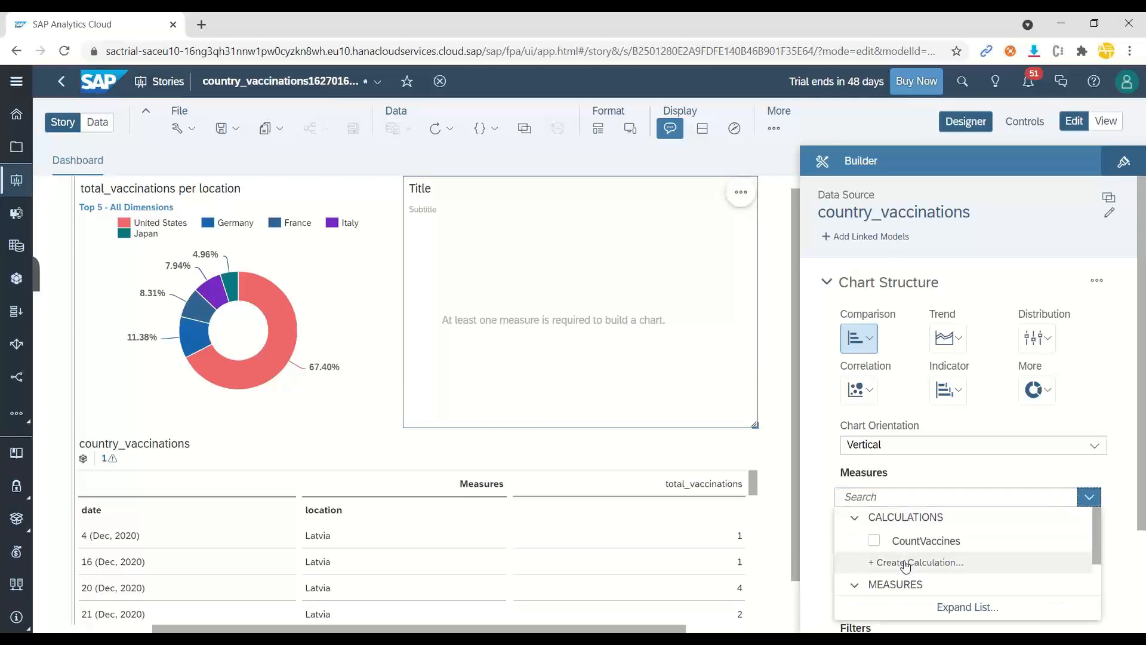
scroll(885, 555, "down", 1)
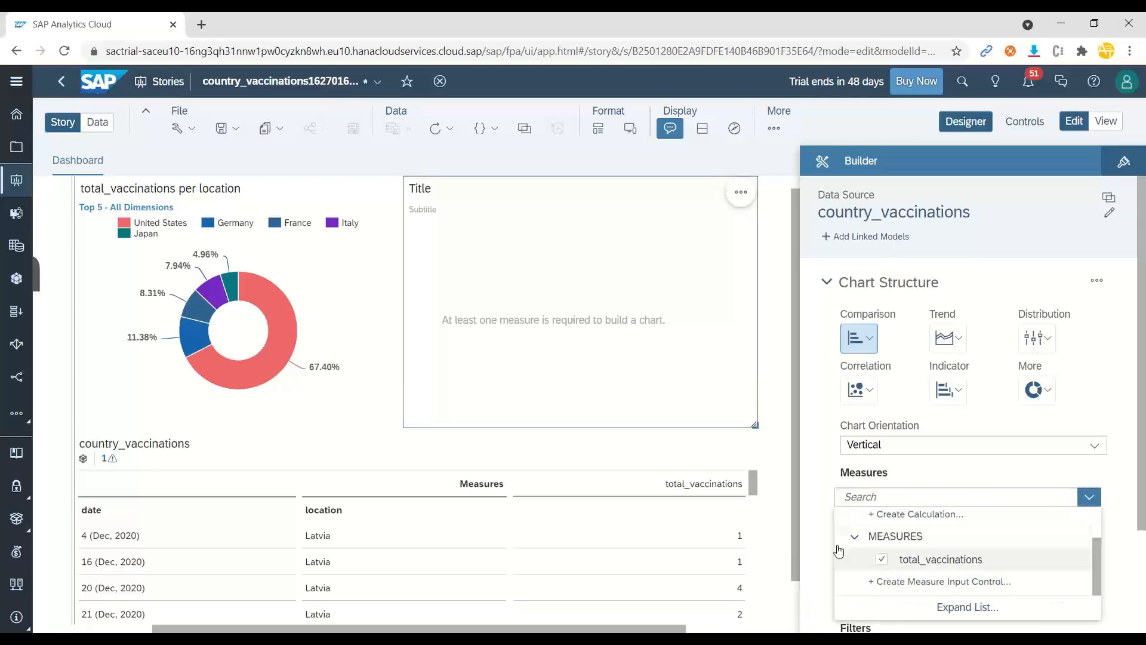
left_click(829, 514)
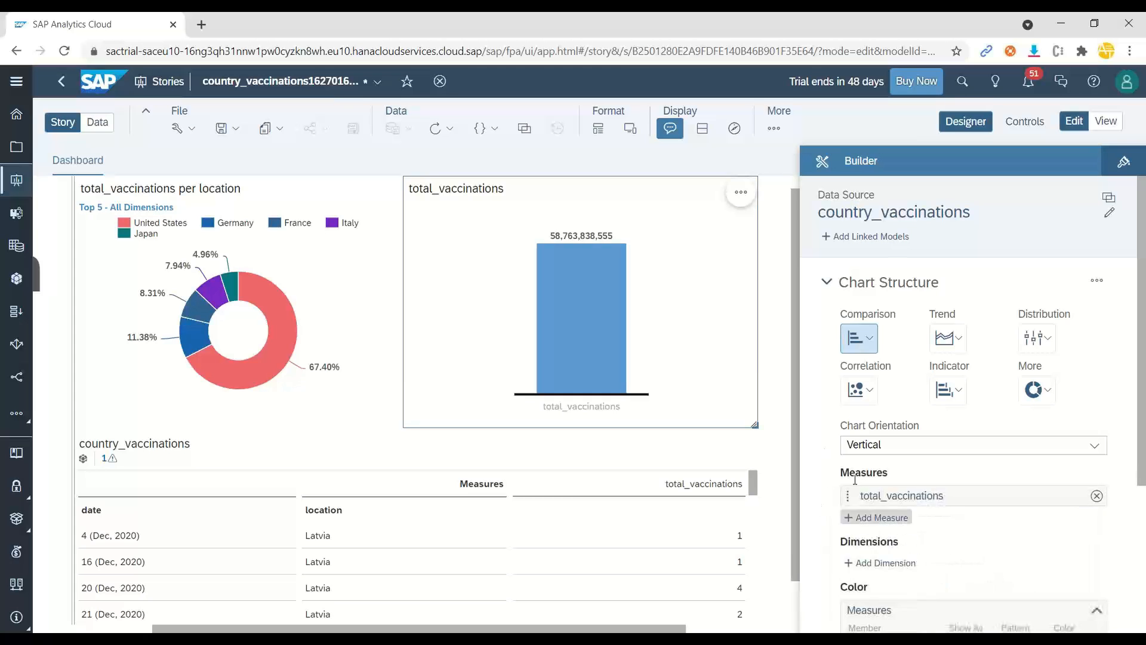
left_click(887, 565)
scroll(939, 567, "down", 1)
left_click(882, 561)
left_click(822, 519)
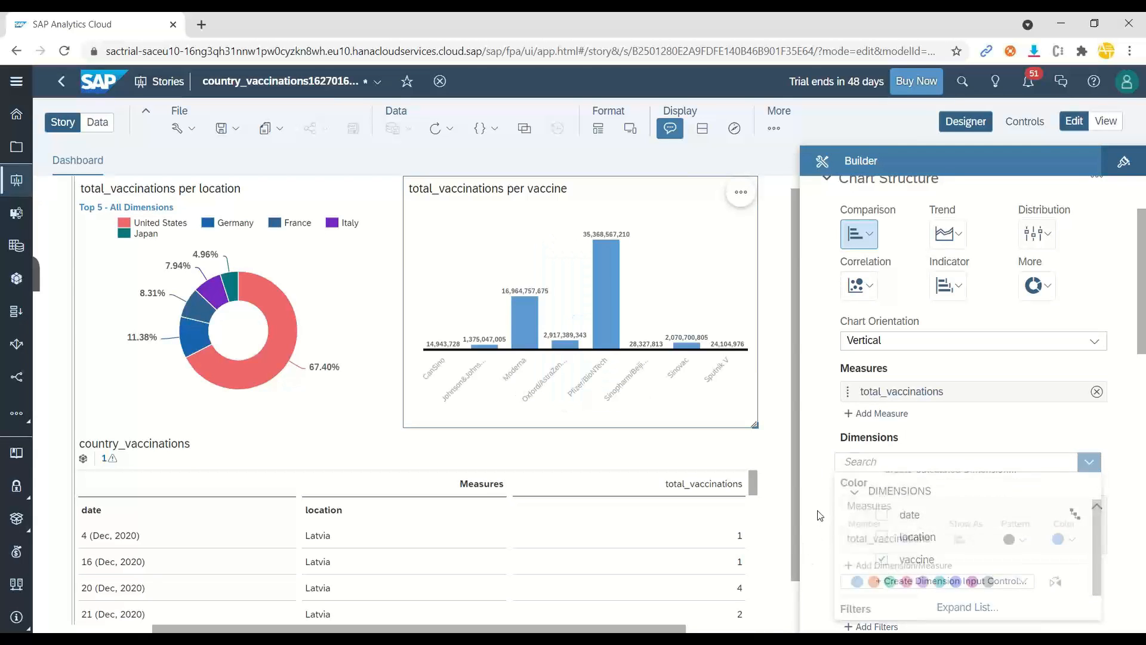
Switch the vaccine bar chart's orientation to Horizontal and fine-tune the chart's size.
left_click(945, 341)
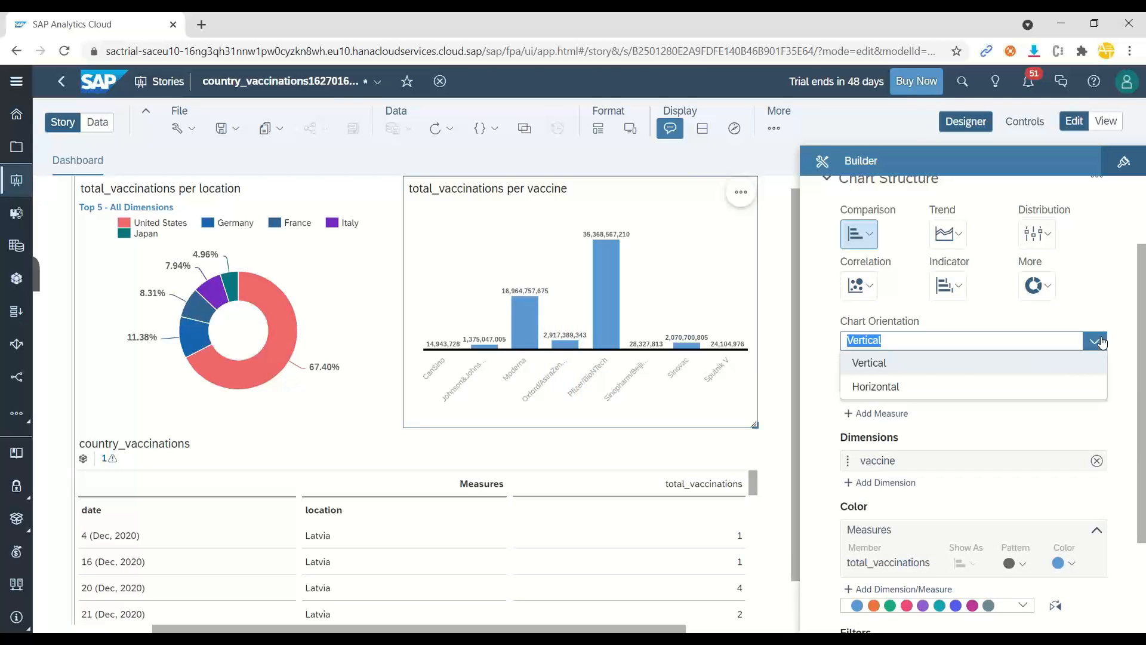
left_click(1001, 382)
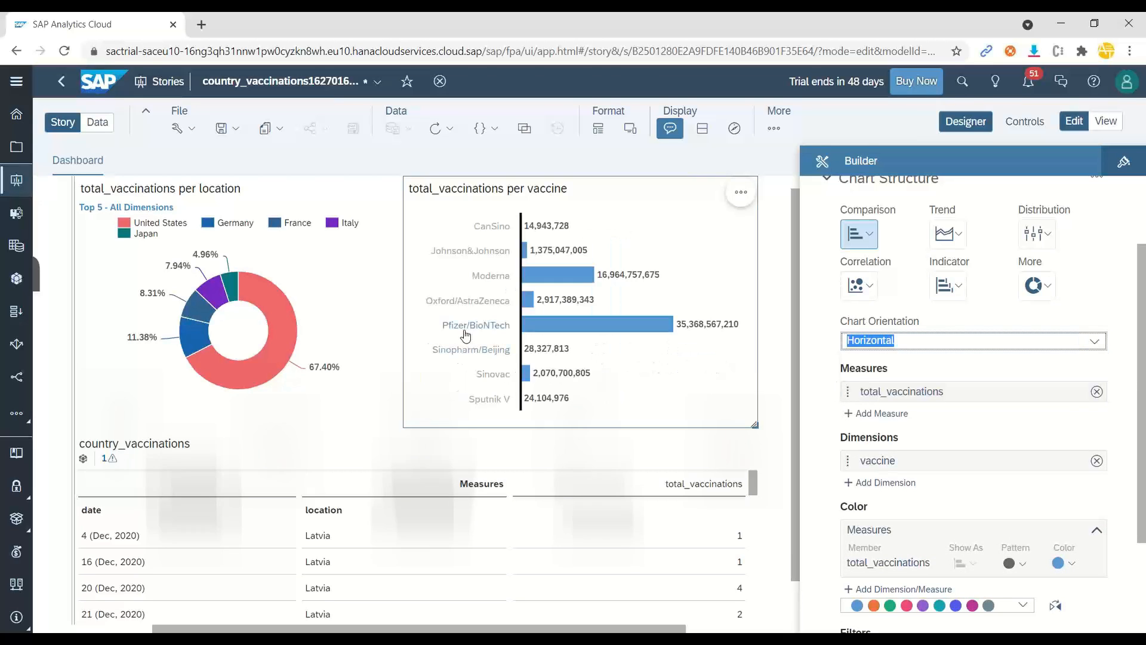
mouse_move(671, 330)
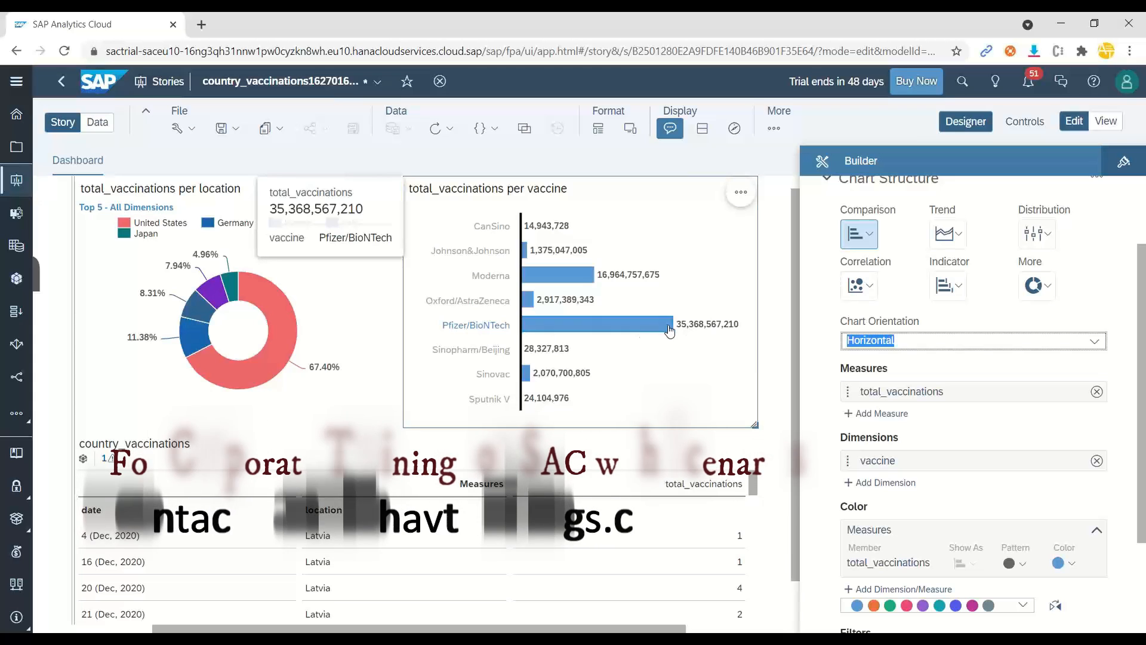
mouse_move(567, 278)
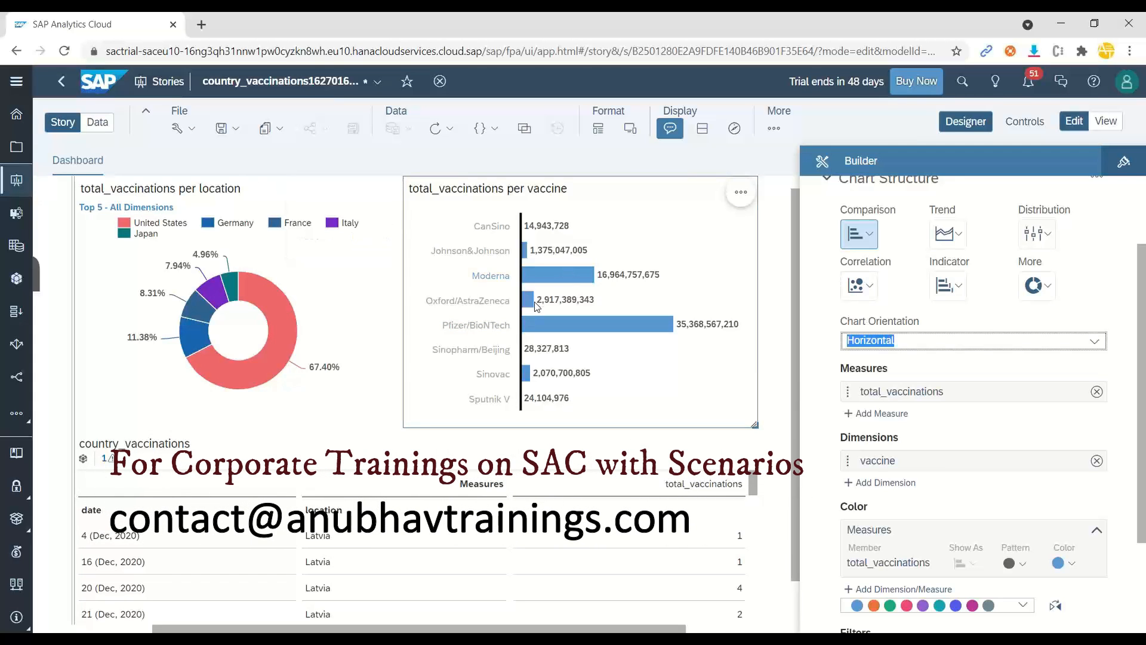
mouse_move(531, 305)
mouse_move(529, 376)
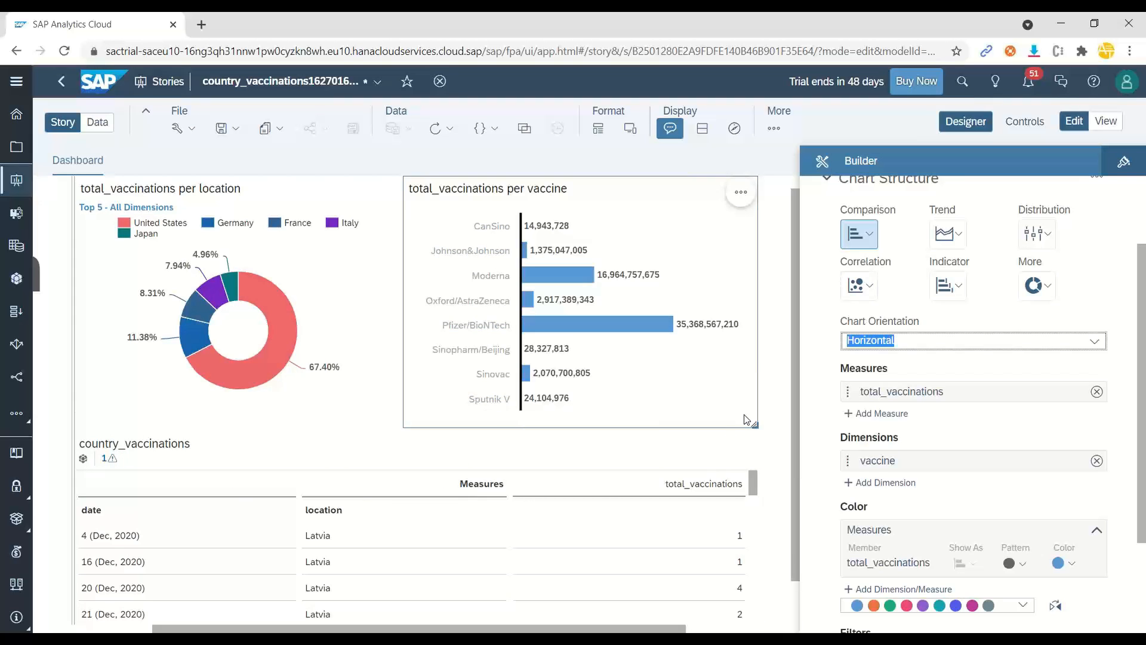
mouse_move(754, 425)
left_mouse_down()
mouse_move(780, 427)
mouse_move(764, 426)
left_mouse_up()
left_click_drag(760, 424, 759, 426)
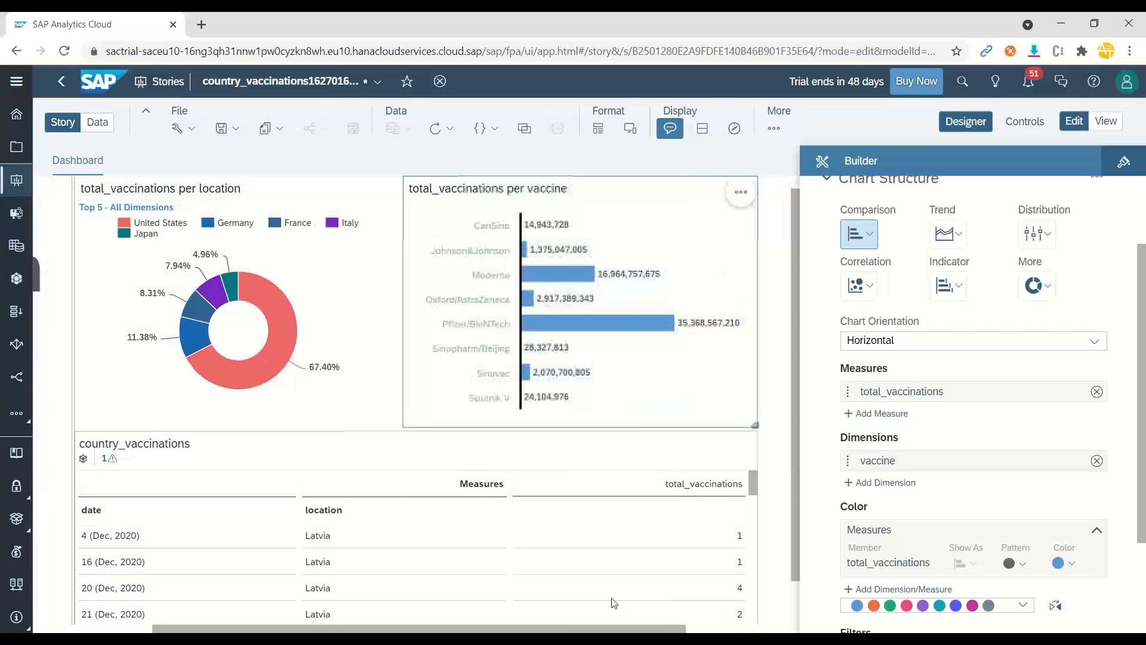
Review the numeric points, the donut chart and the vaccine bar chart side by side on the dashboard.
left_click_drag(564, 628, 353, 621)
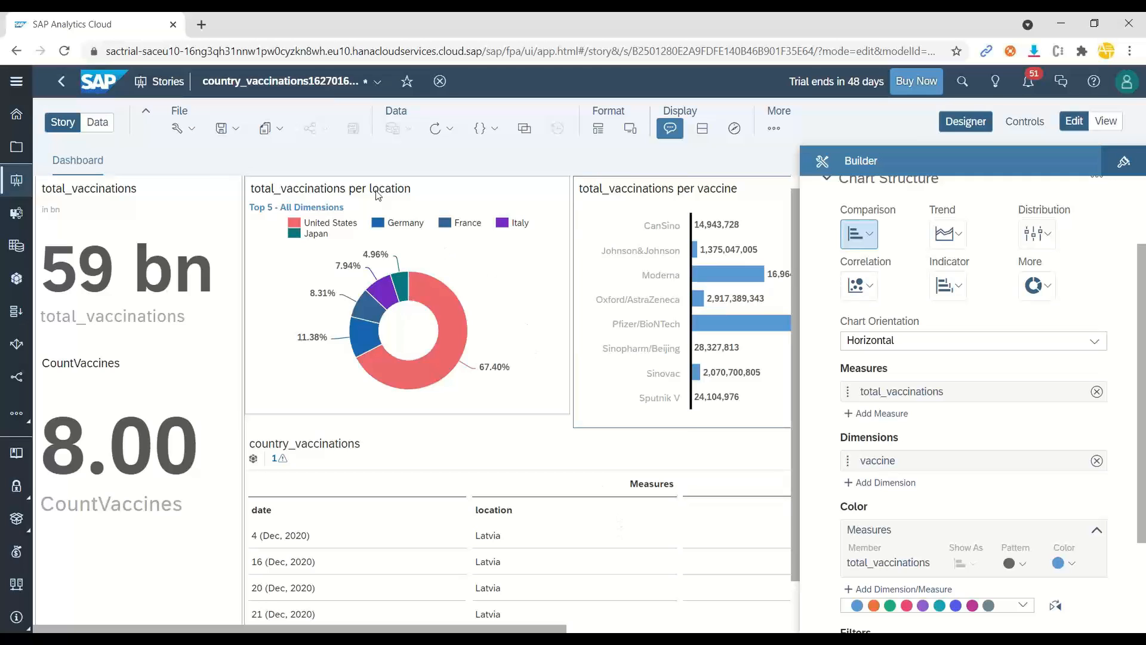
mouse_move(421, 382)
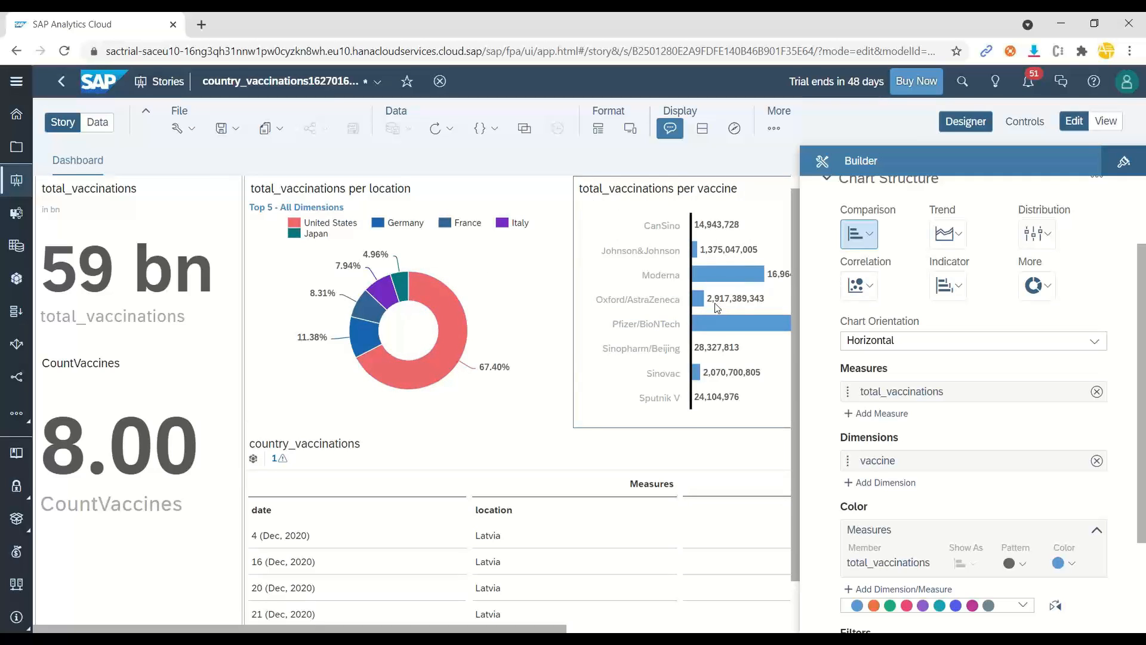
mouse_move(714, 377)
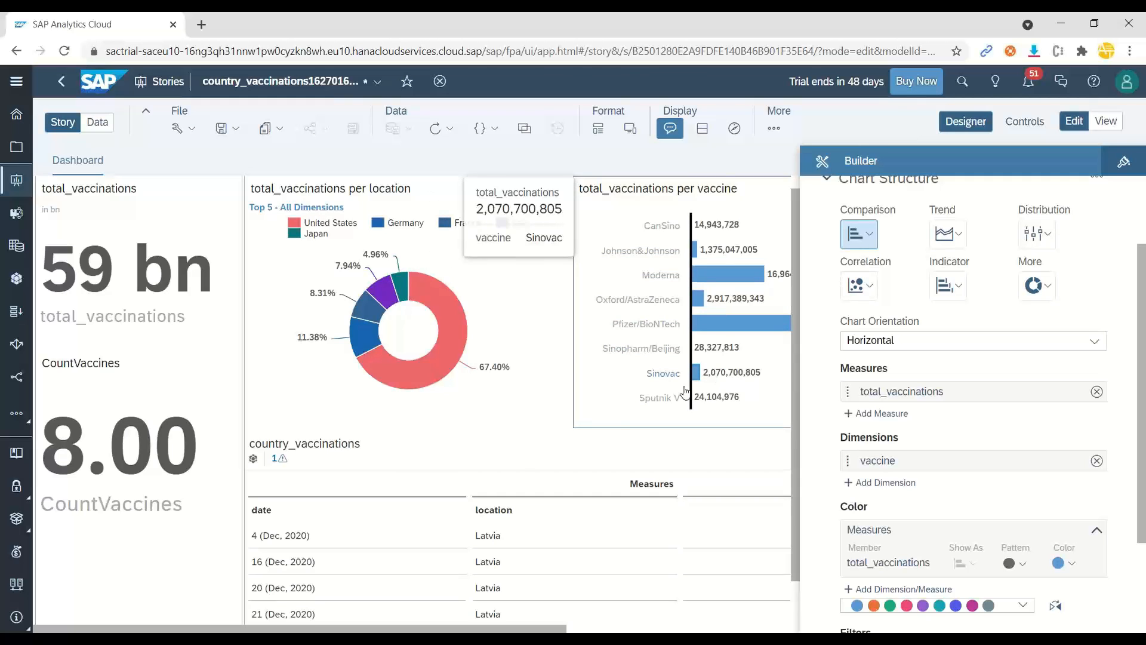
Set the location donut chart's Linked Analysis to All Widgets on the Page with Filter on Data Point Selection enabled, and apply it.
scroll(525, 424, "down", 1)
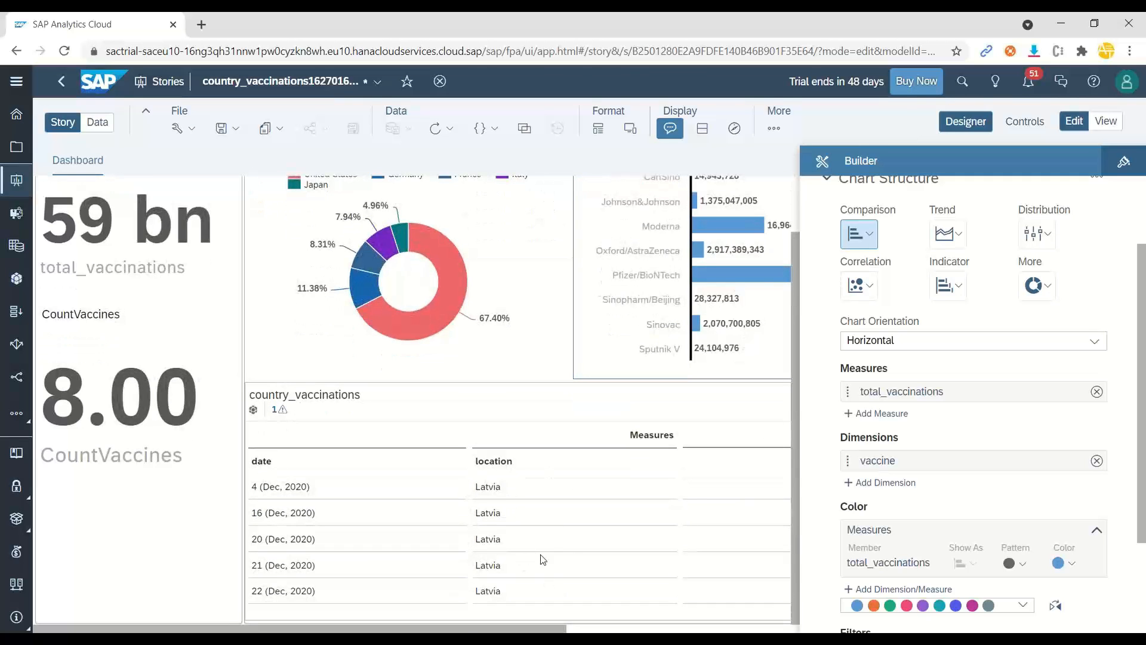
scroll(537, 477, "up", 1)
left_click(501, 318)
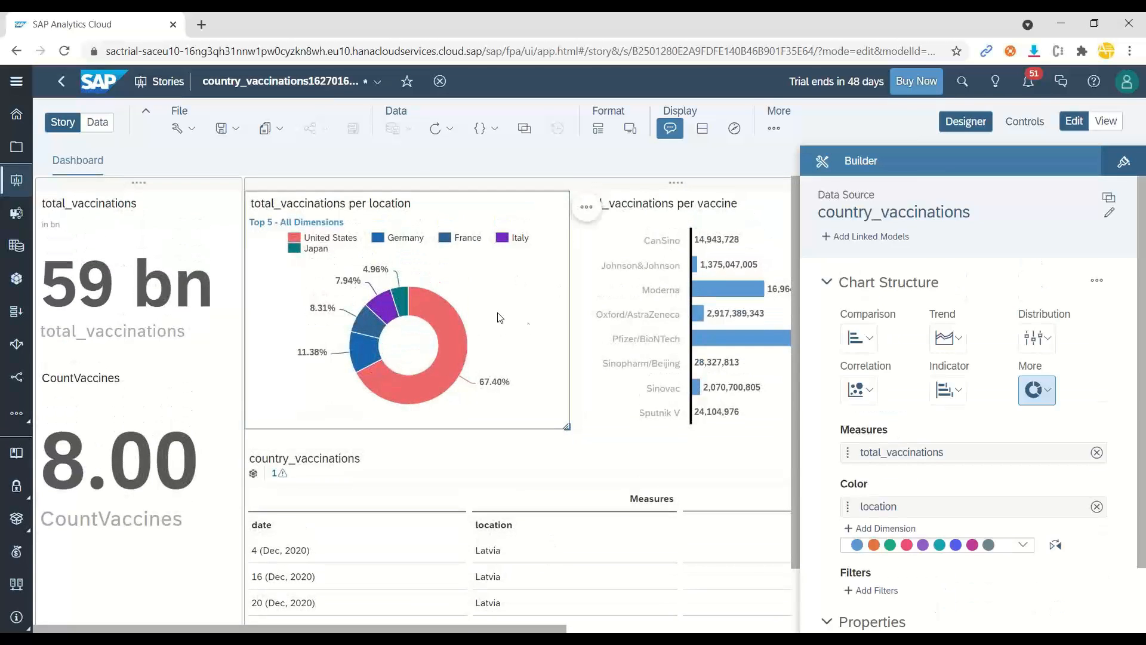
left_click(587, 206)
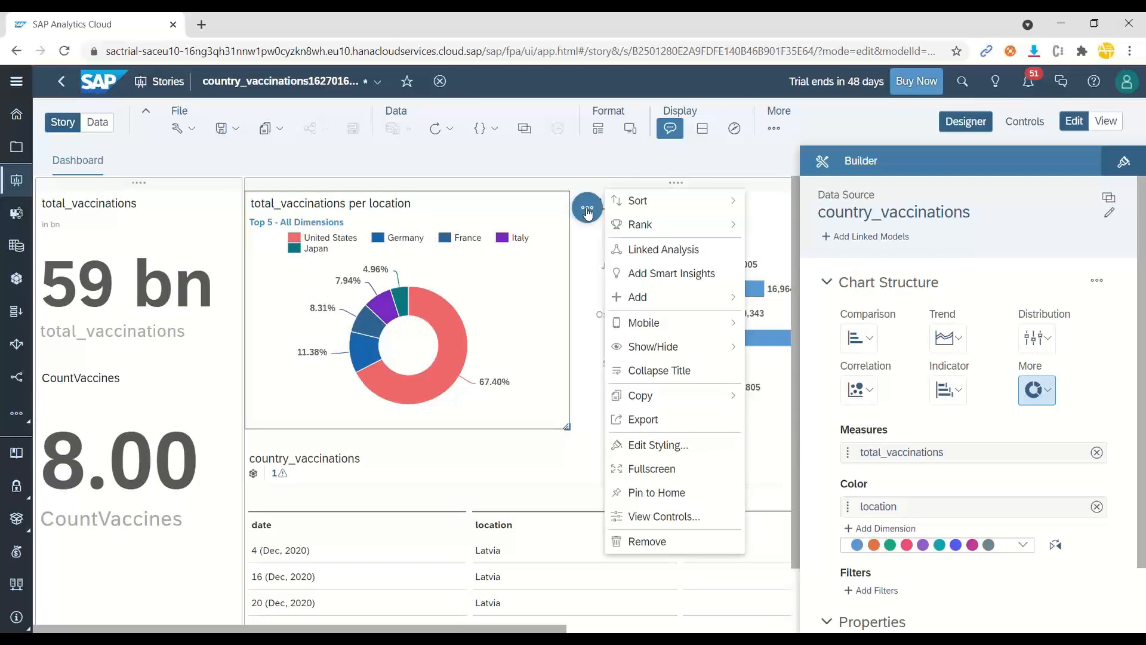
left_click(663, 254)
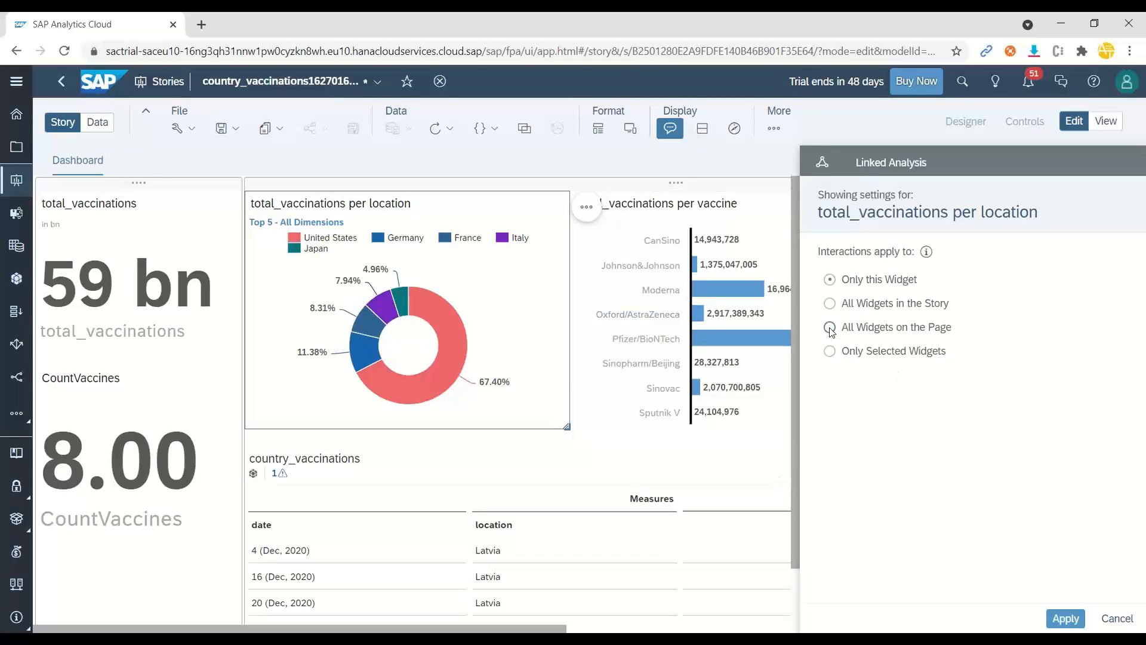
left_click(829, 328)
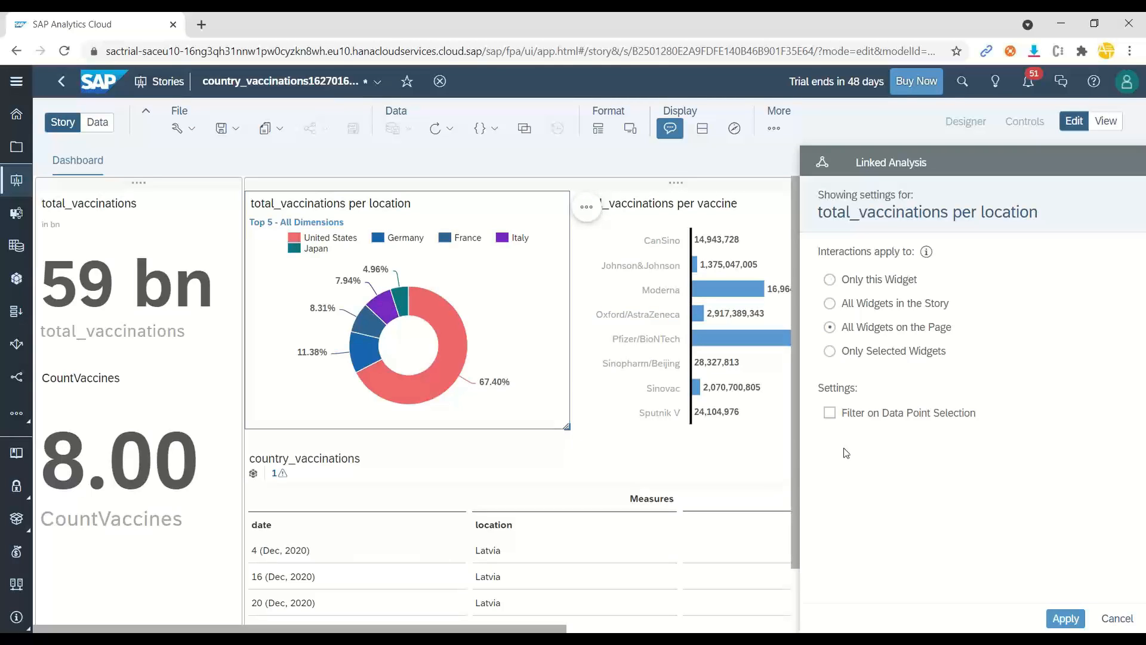
left_click(830, 415)
left_click(1066, 618)
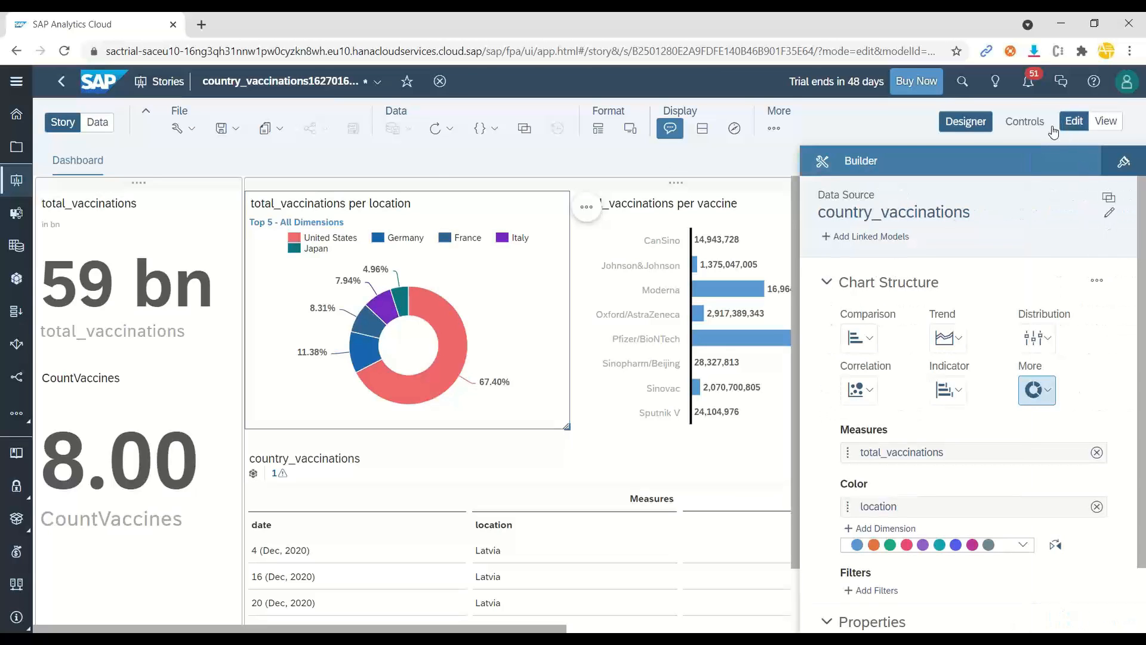
Hide the Designer, filter the page by the donut chart's United States segment, and review the linked vaccine chart and daily table.
left_click(977, 130)
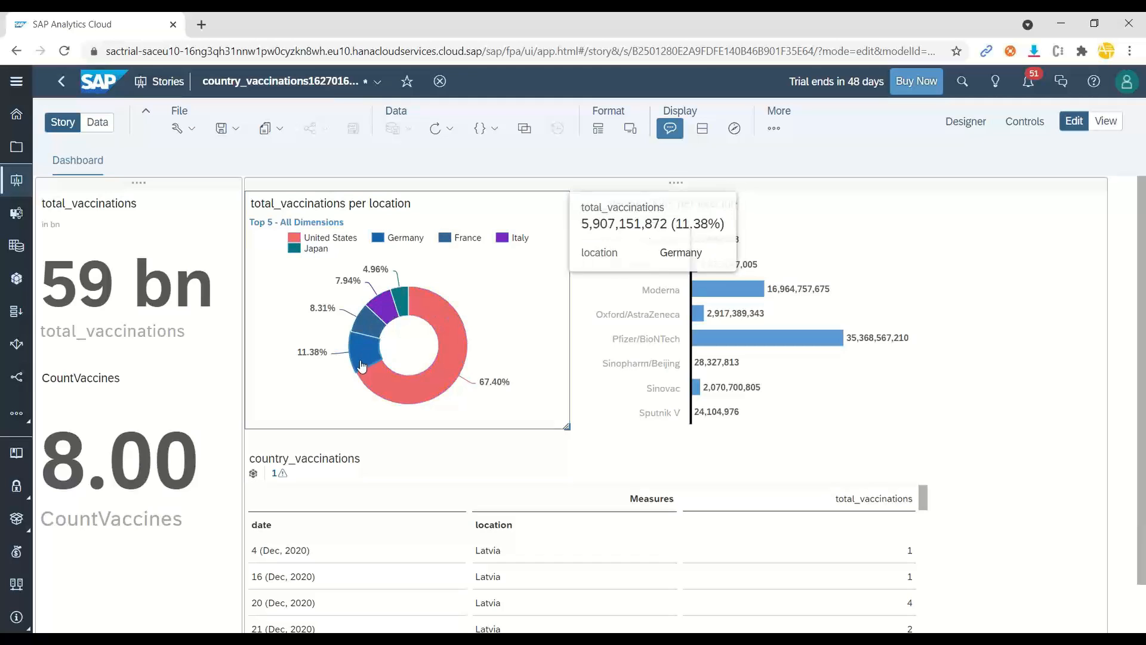
mouse_move(450, 357)
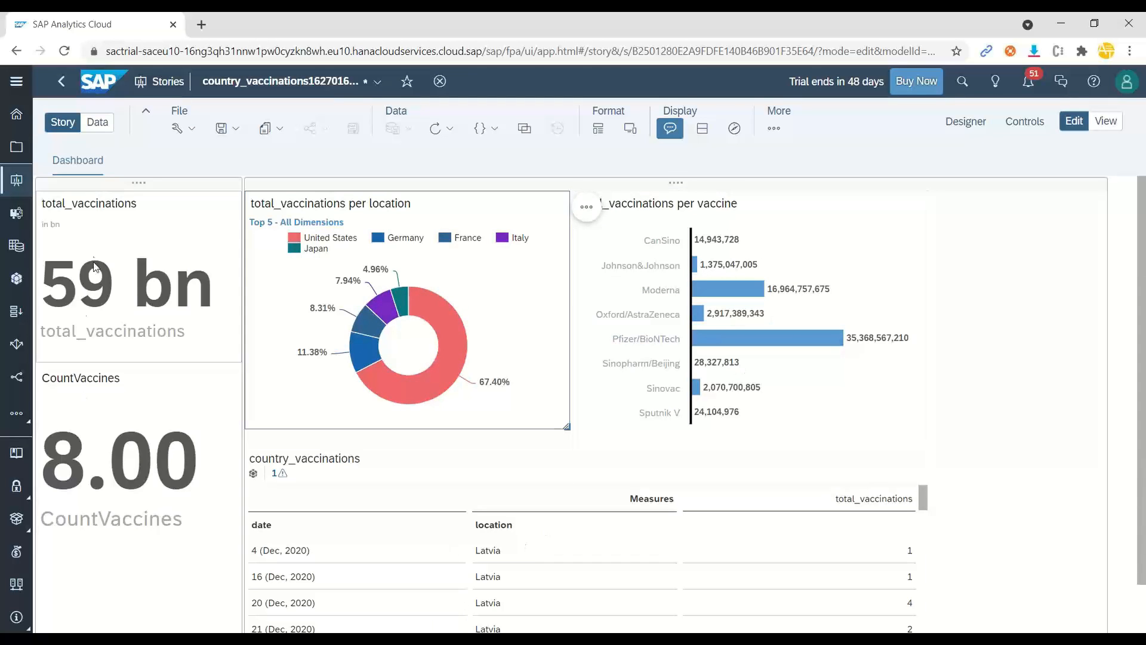
left_click(455, 353)
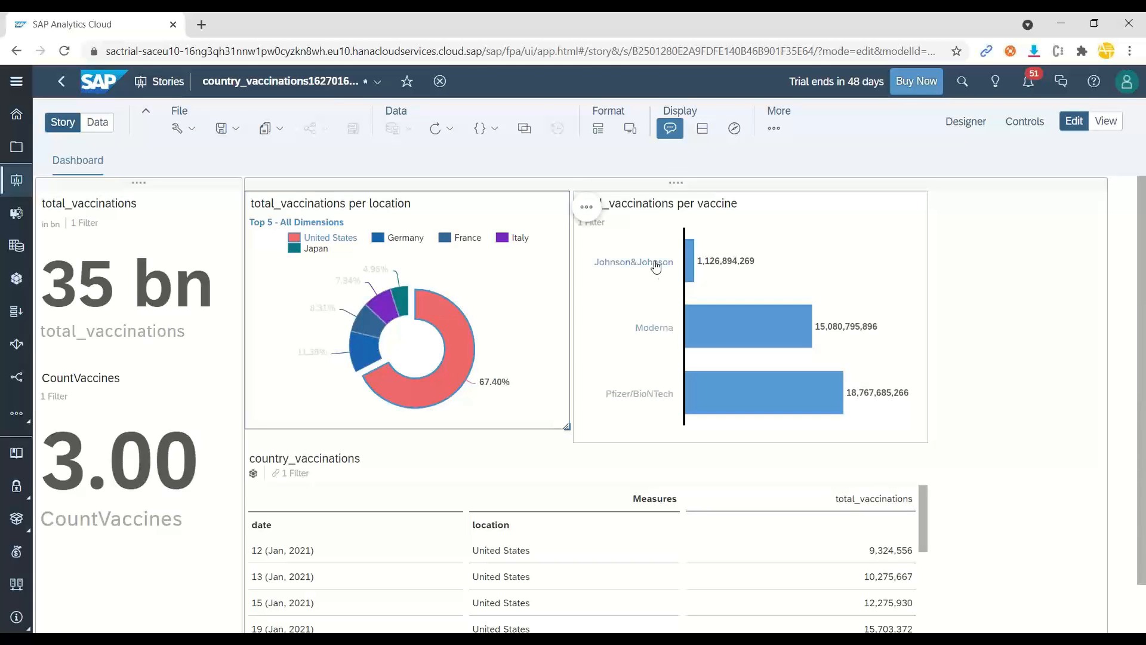
scroll(445, 527, "down", 2)
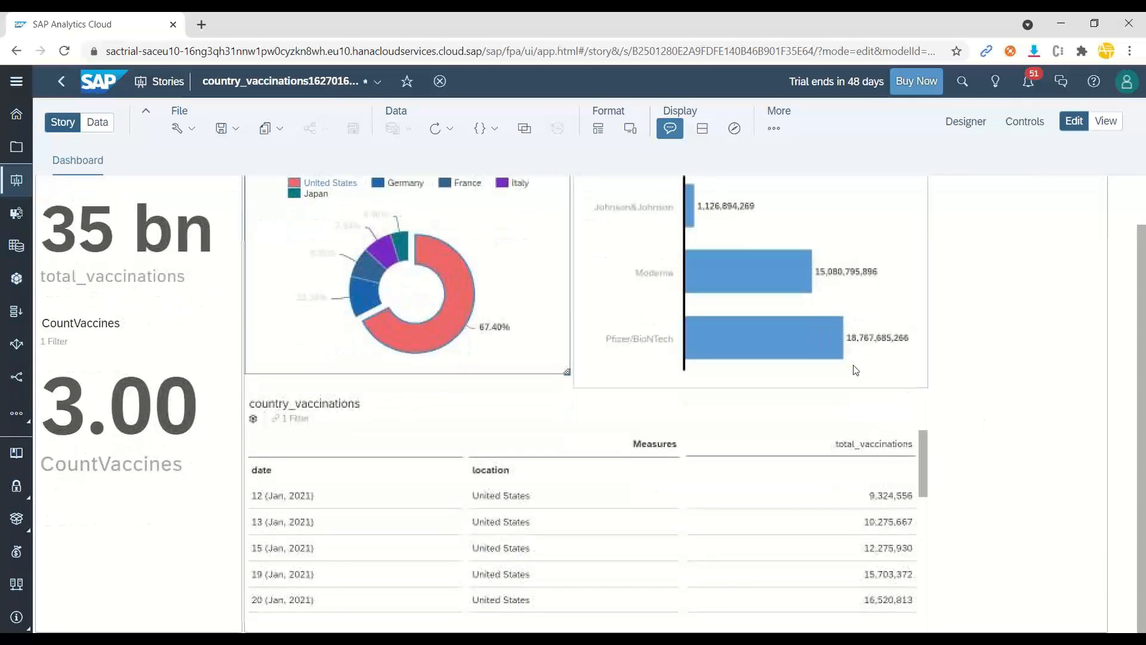
scroll(519, 550, "down", 5)
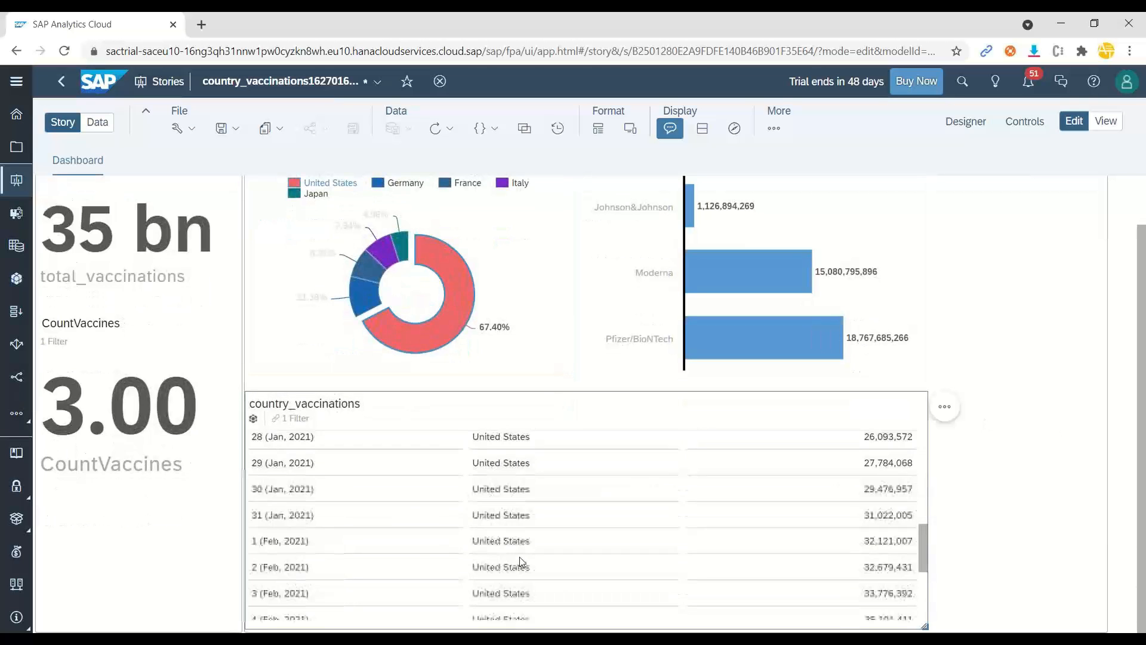
scroll(522, 558, "down", 3)
scroll(522, 549, "up", 10)
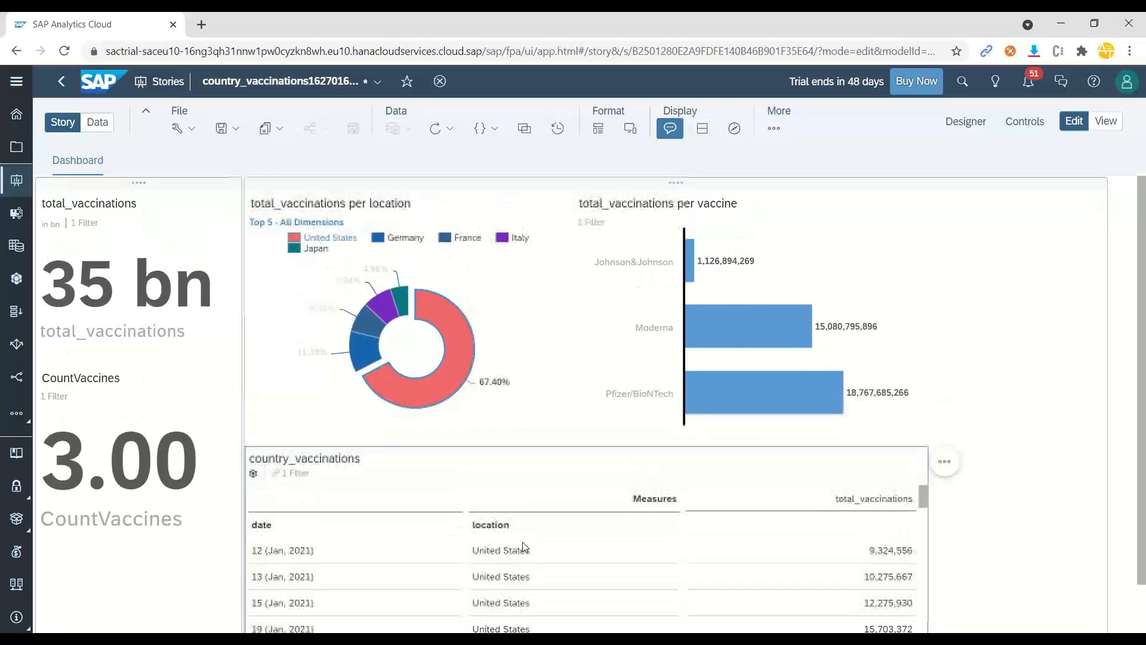